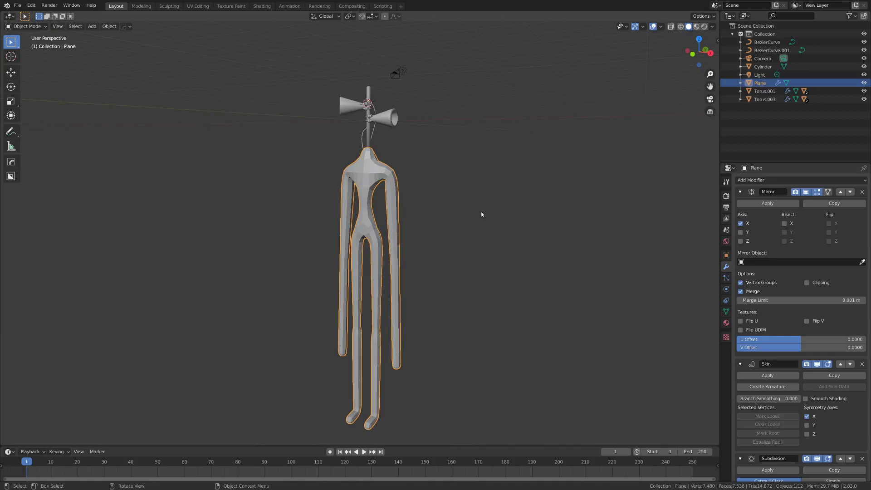
# Step: Orbit around the skinned Siren Head figure and zoom in to view it from the front
pyautogui.moveTo(487, 217); pyautogui.dragTo(450, 241, button='middle')
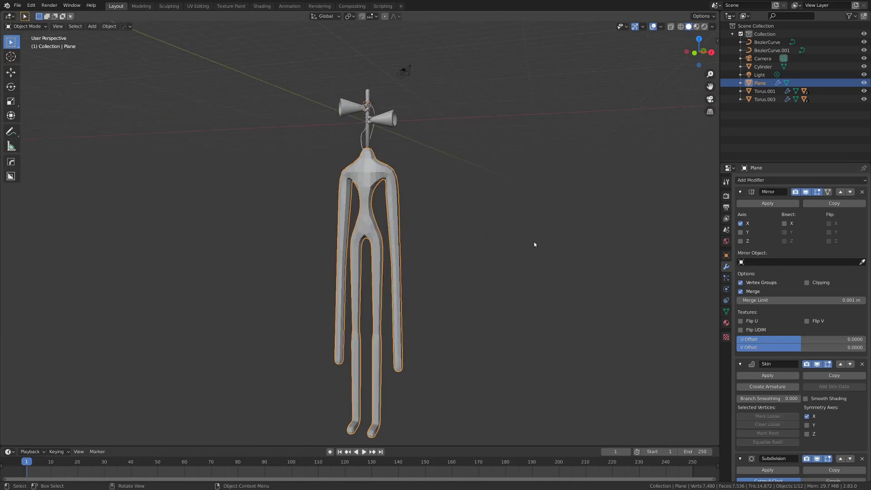
pyautogui.moveTo(540, 244); pyautogui.dragTo(203, 251, button='middle')
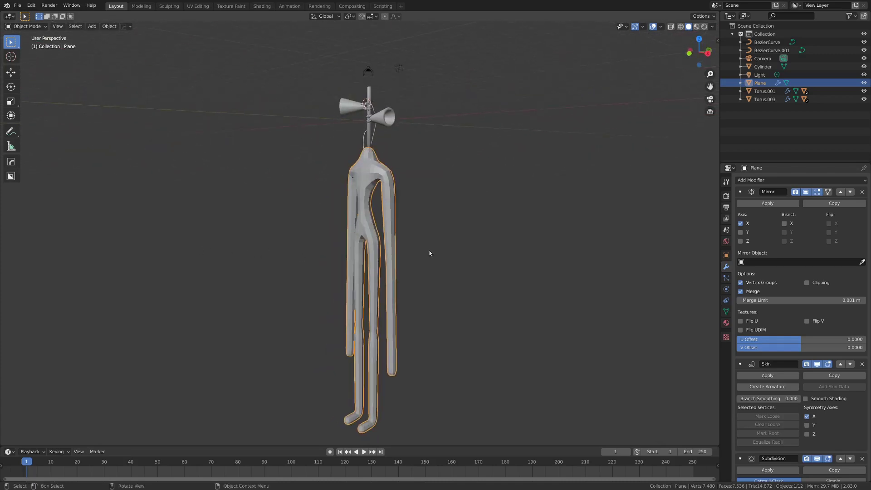
pyautogui.moveTo(388, 278); pyautogui.dragTo(373, 213, button='middle')
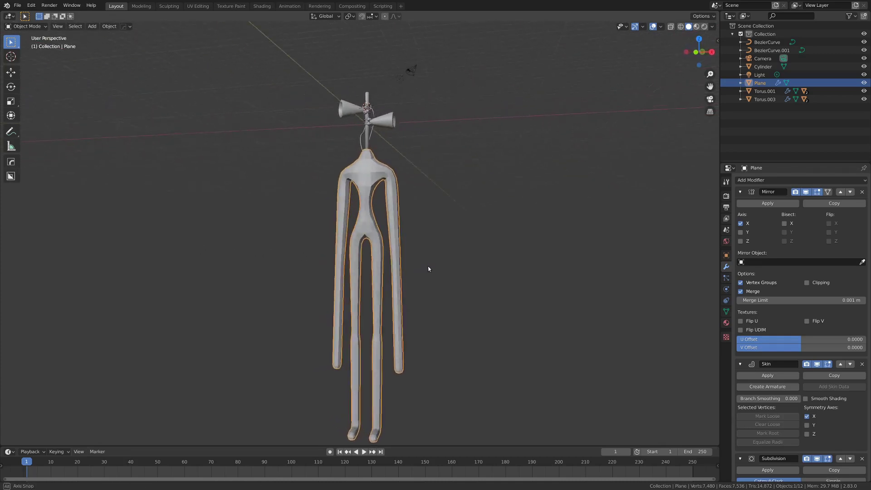
pyautogui.scroll(2, 369, 205)
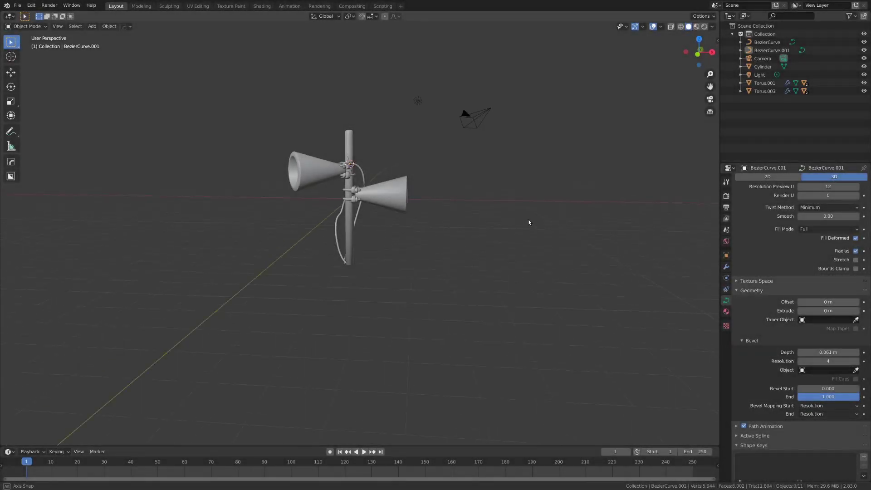
# Step: Browse the Siren Head reference photos, including cover3.jpg and maxresdefault.jpg, then return to Blender
pyautogui.moveTo(528, 222); pyautogui.dragTo(504, 216, button='middle')
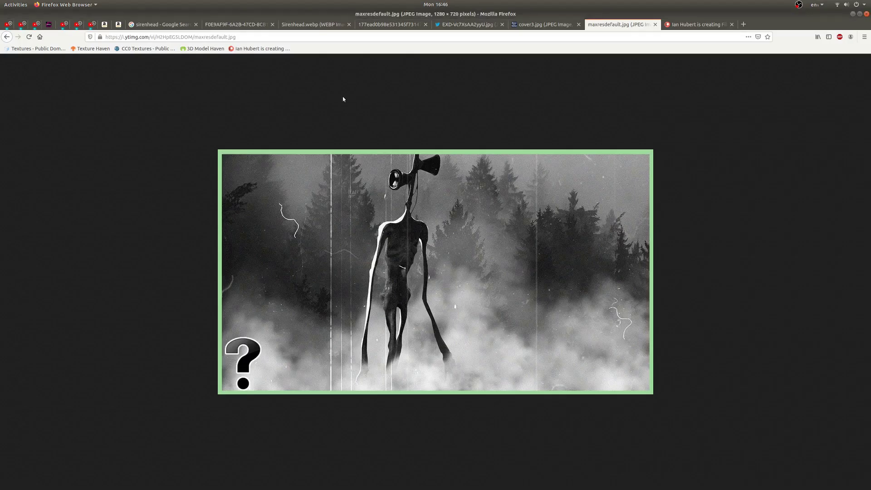
pyautogui.click(244, 25)
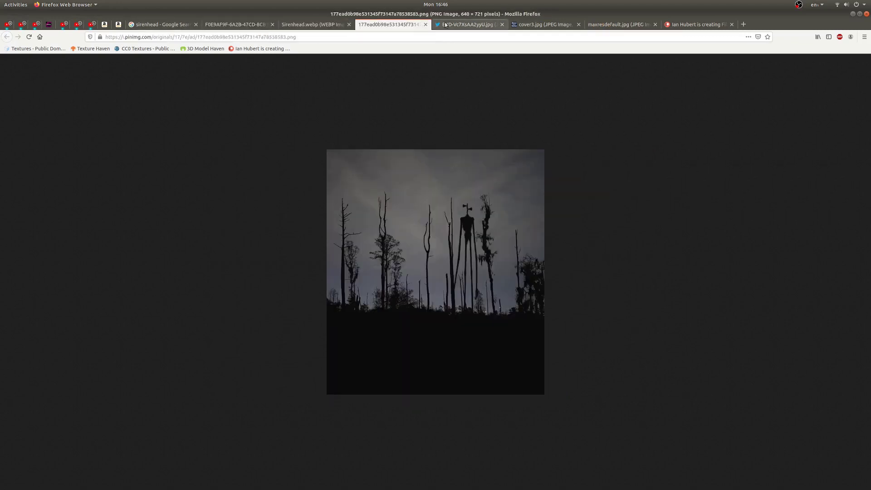
pyautogui.click(481, 25)
pyautogui.click(540, 25)
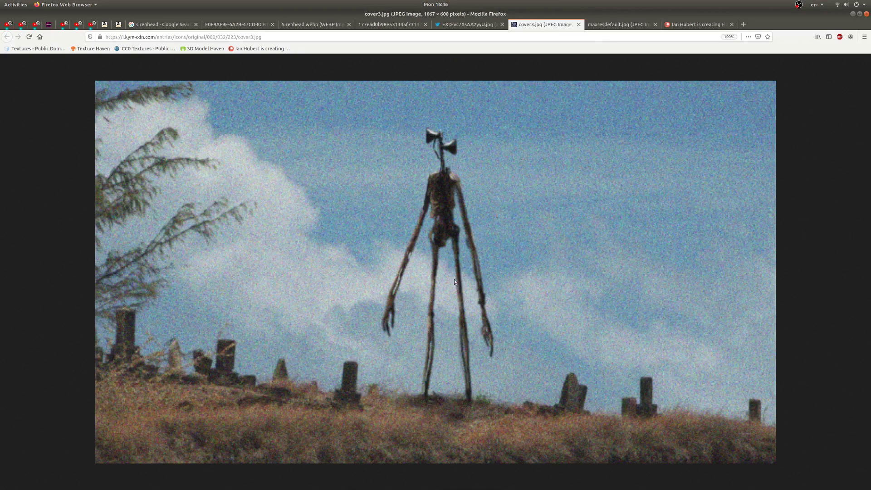
pyautogui.click(622, 25)
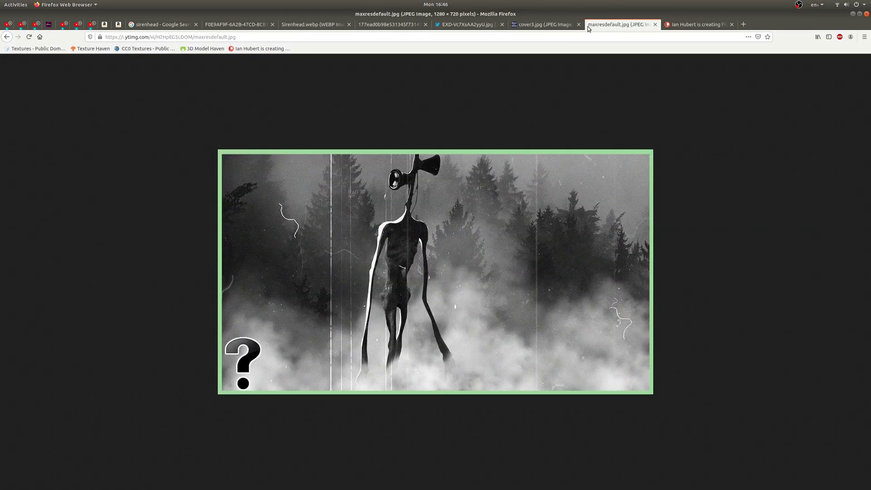
pyautogui.click(549, 25)
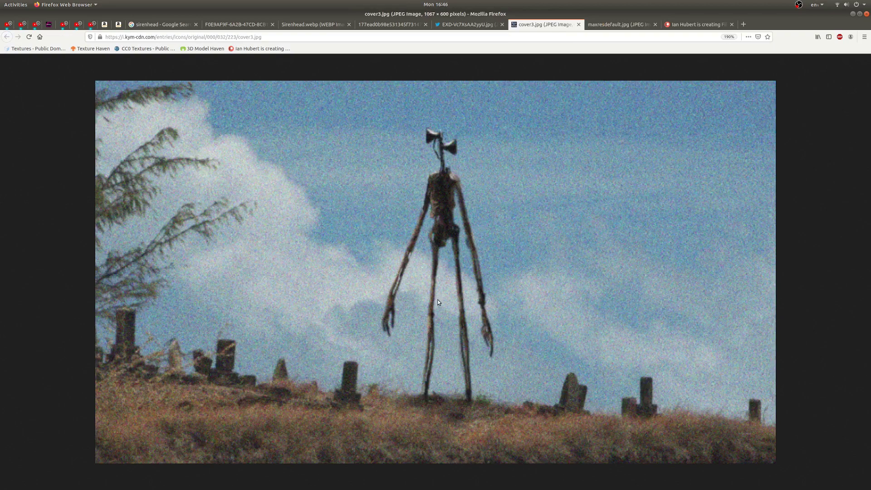
pyautogui.hotkey('alt', 'Tab')
# Step: Add a Plane mesh, move it to the world origin, and switch to Edit Mode
pyautogui.scroll(5, 389, 306)
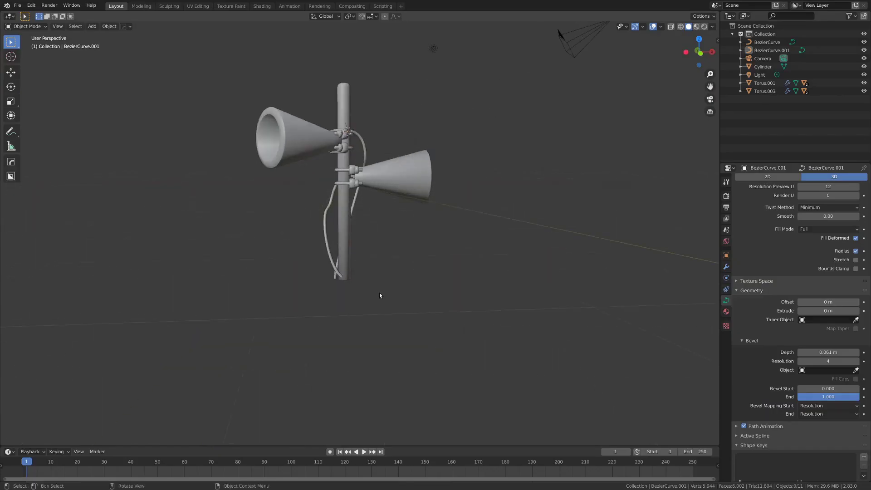
pyautogui.scroll(-4, 425, 304)
pyautogui.scroll(2, 424, 305)
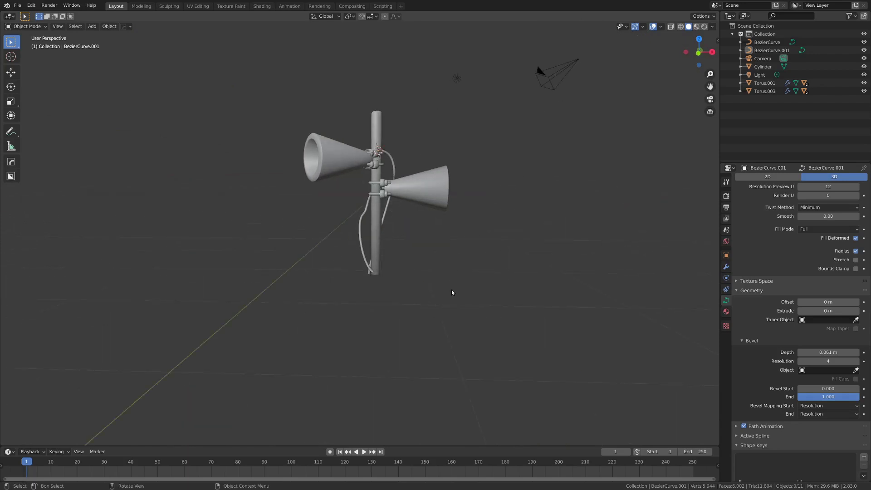
pyautogui.hotkey('shift', 'a')
pyautogui.moveTo(443, 279)
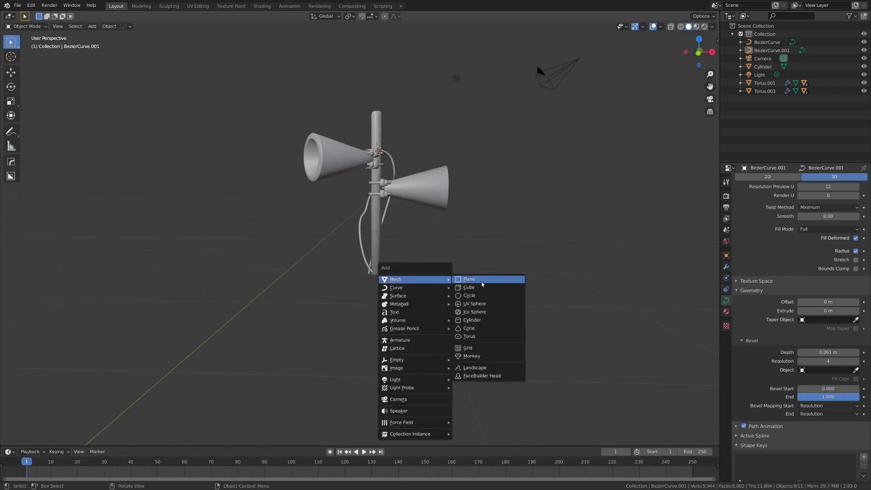
pyautogui.click(483, 284)
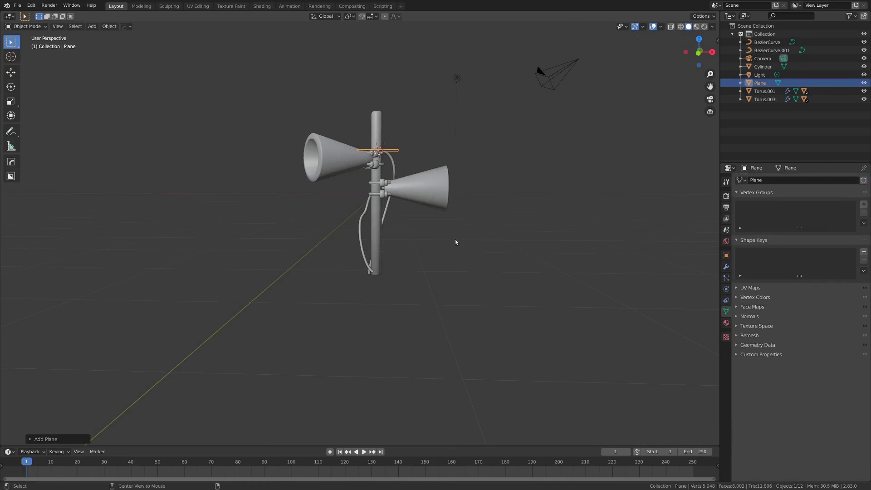
pyautogui.hotkey('alt', 'g')
pyautogui.scroll(4, 401, 229)
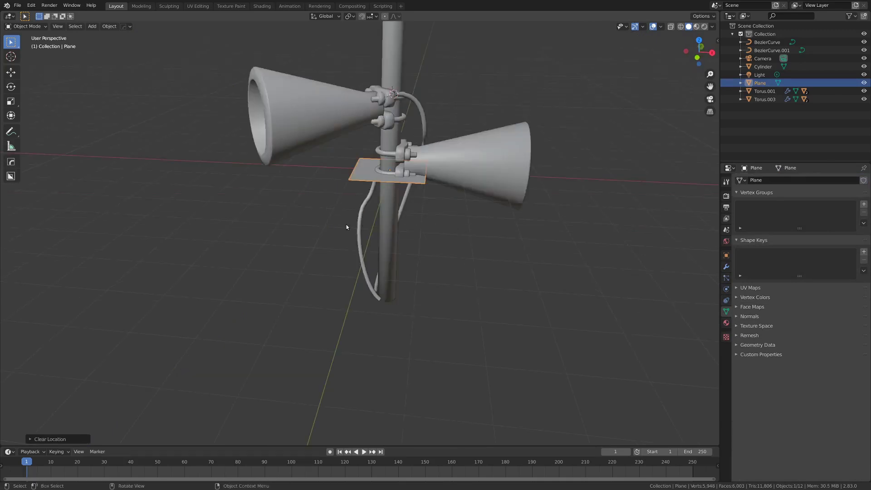
pyautogui.hotkey('ctrl', 'Tab')
pyautogui.click(368, 231)
# Step: Merge the plane's vertices into one at the centre and turn on see-through shading
pyautogui.scroll(-3, 444, 173)
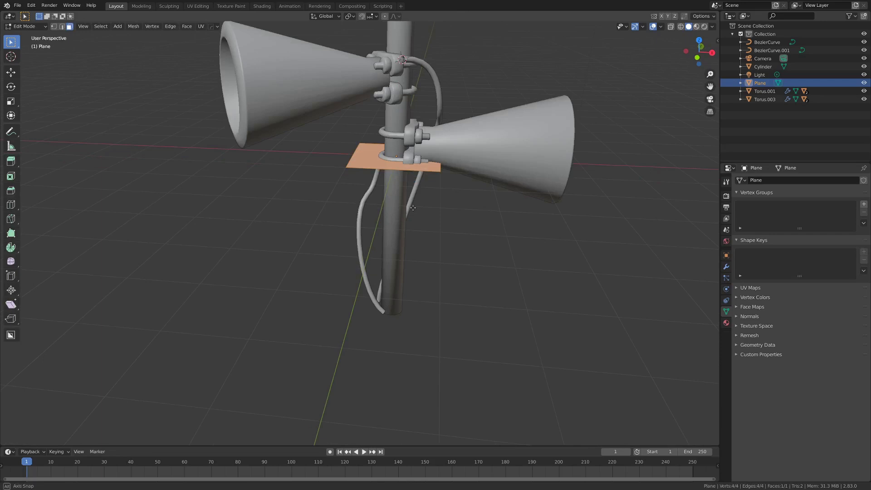
pyautogui.scroll(2, 410, 204)
pyautogui.moveTo(409, 204); pyautogui.dragTo(413, 214, button='middle')
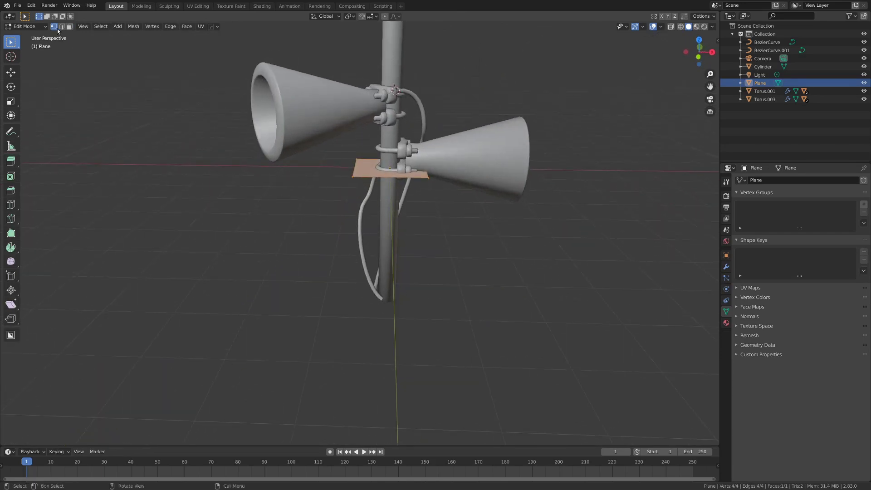
pyautogui.press('m')
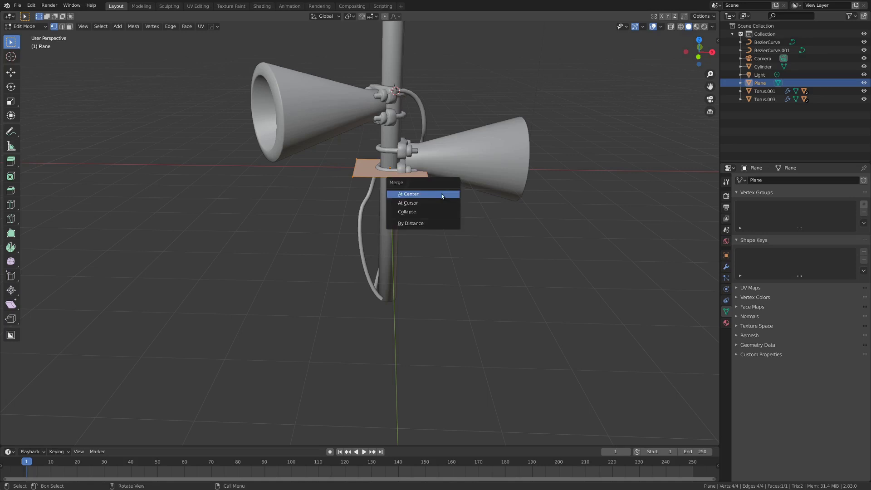
pyautogui.click(413, 195)
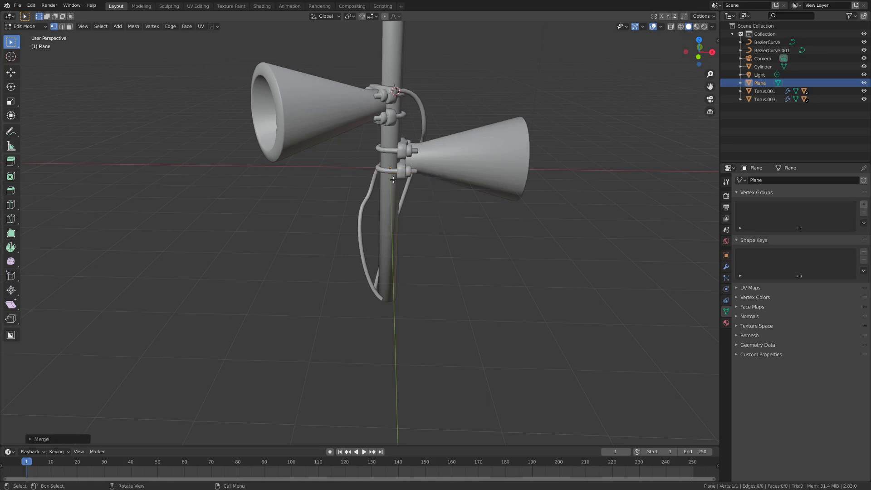
pyautogui.press('z')
pyautogui.click(389, 238)
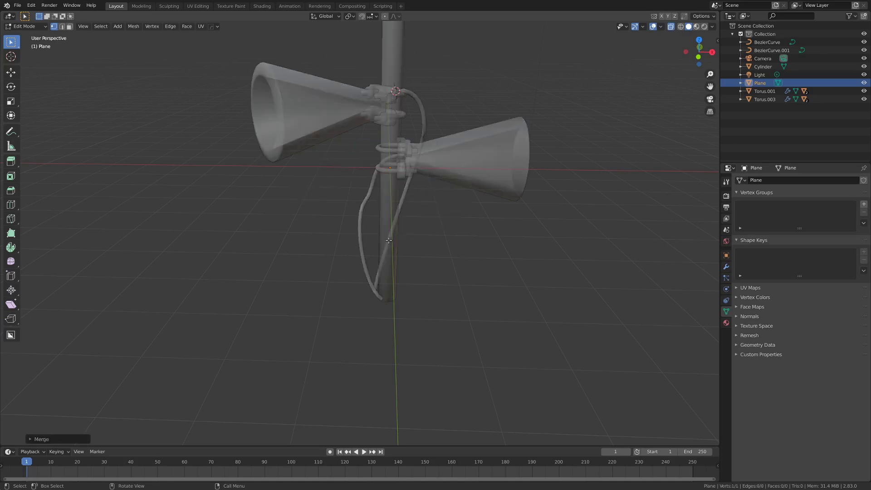
# Step: Lower the single vertex along Z to just below the siren pole
pyautogui.moveTo(418, 190); pyautogui.dragTo(422, 180, button='middle')
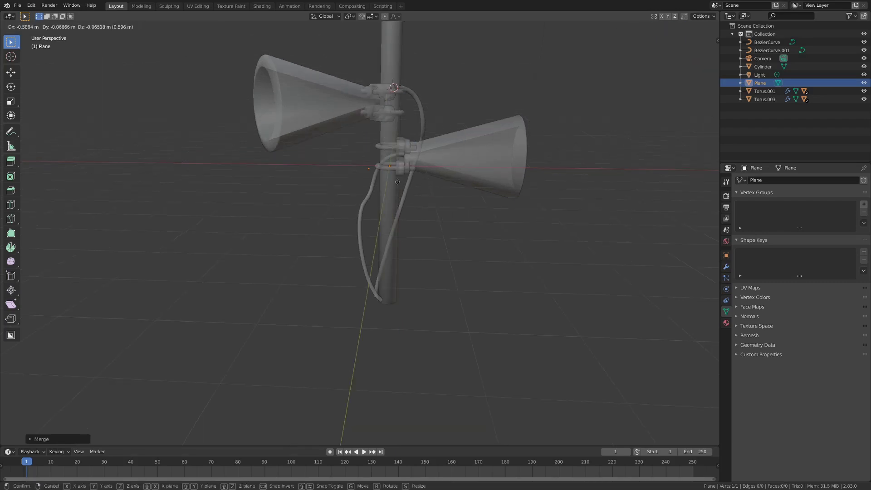
pyautogui.press('g')
pyautogui.click(504, 170)
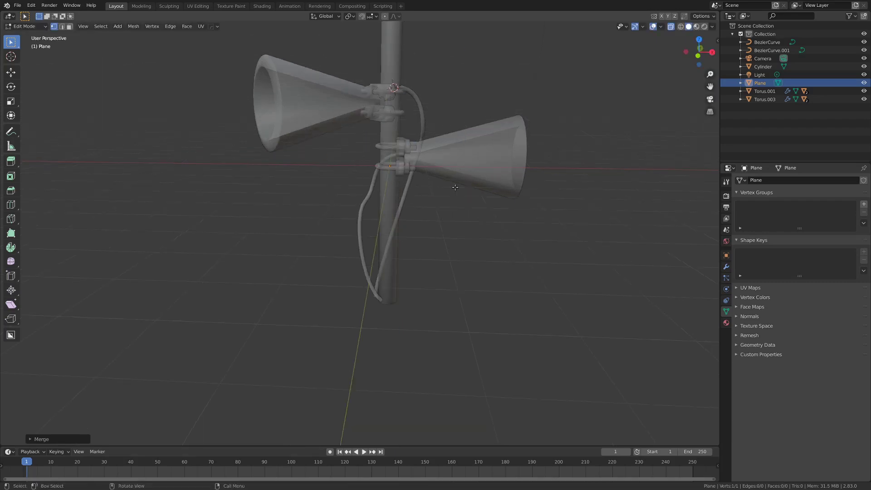
pyautogui.press('g')
pyautogui.press('z')
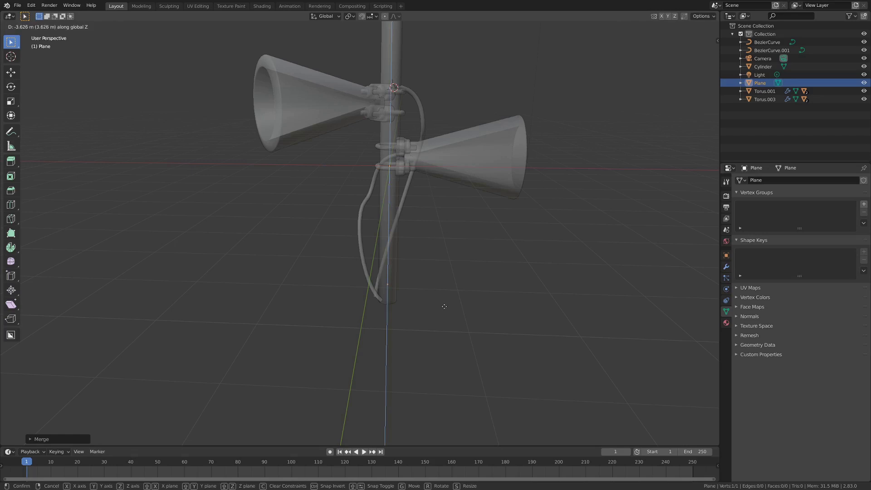
pyautogui.click(445, 314)
pyautogui.moveTo(436, 295); pyautogui.dragTo(426, 235, button='middle')
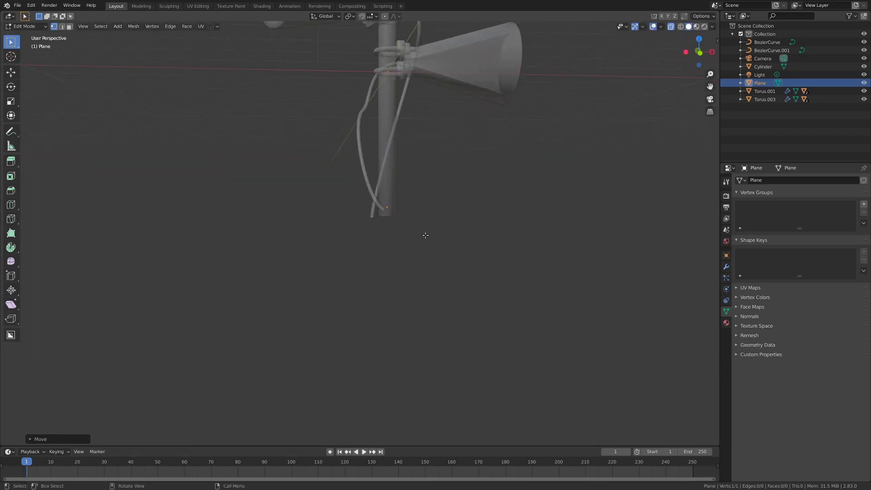
pyautogui.press('KP_1')
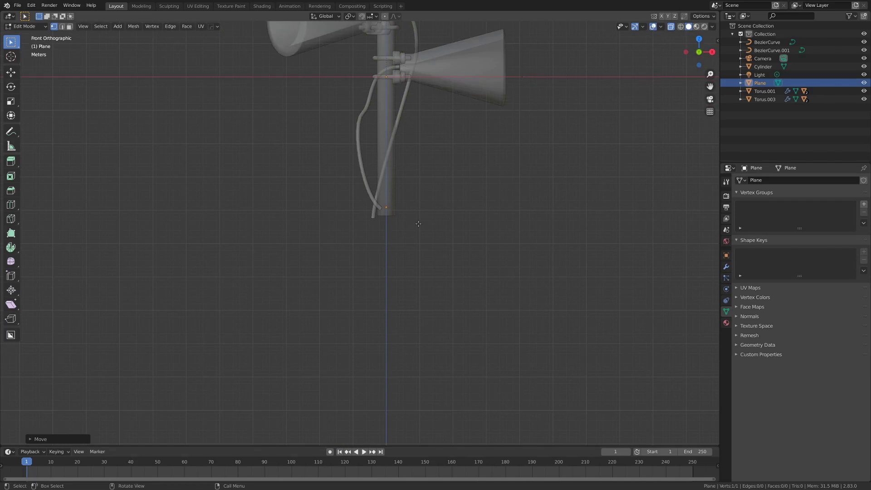
# Step: Extrude an edge straight down from the vertex along the Z axis
pyautogui.press('e')
pyautogui.press('z')
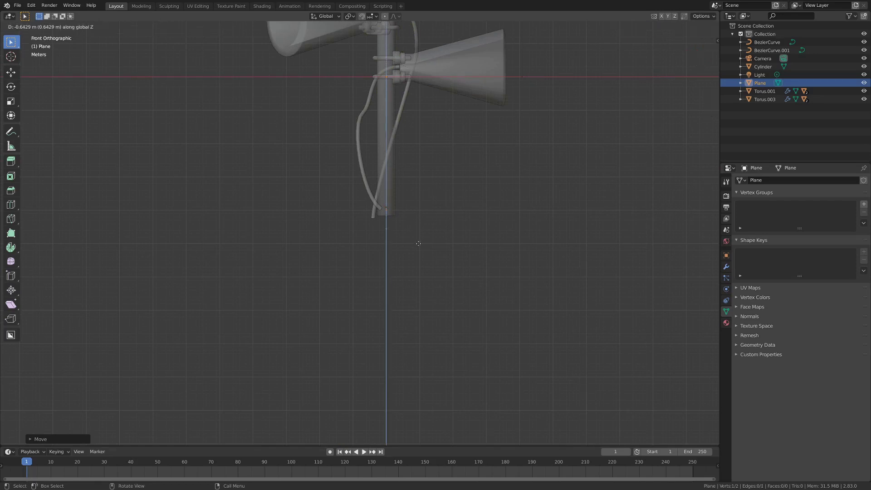
pyautogui.click(418, 283)
pyautogui.moveTo(417, 282); pyautogui.dragTo(388, 289, button='middle')
# Step: Back in Object Mode, add a Skin modifier to the edge mesh
pyautogui.press('Tab')
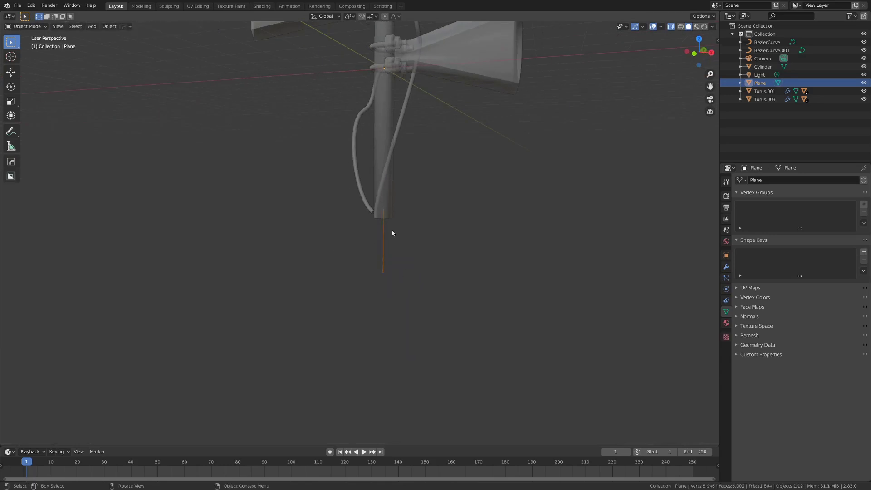
pyautogui.click(726, 267)
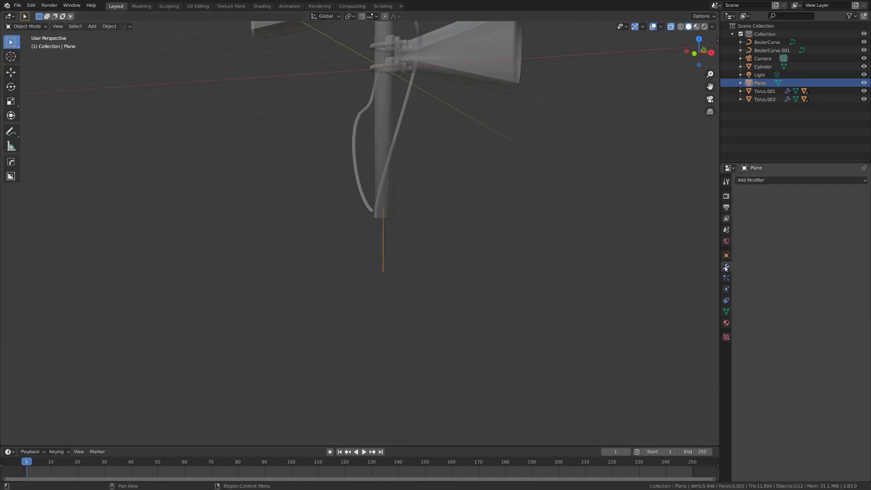
pyautogui.click(744, 181)
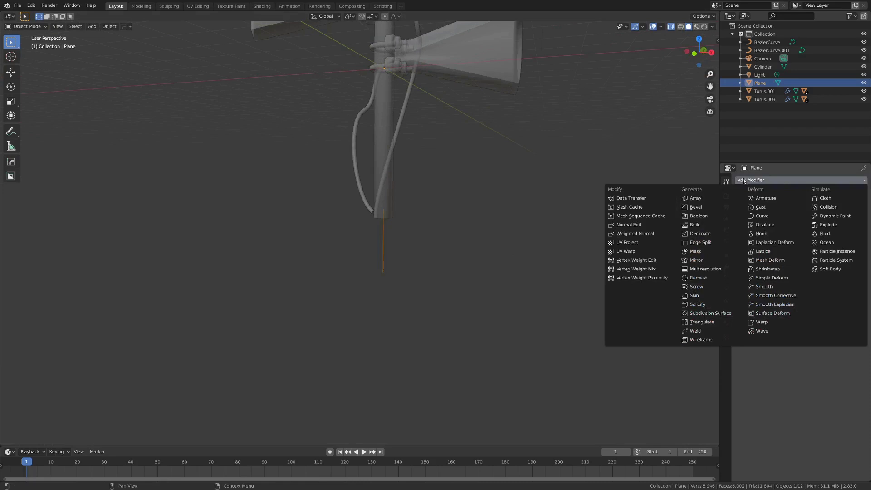
pyautogui.click(708, 296)
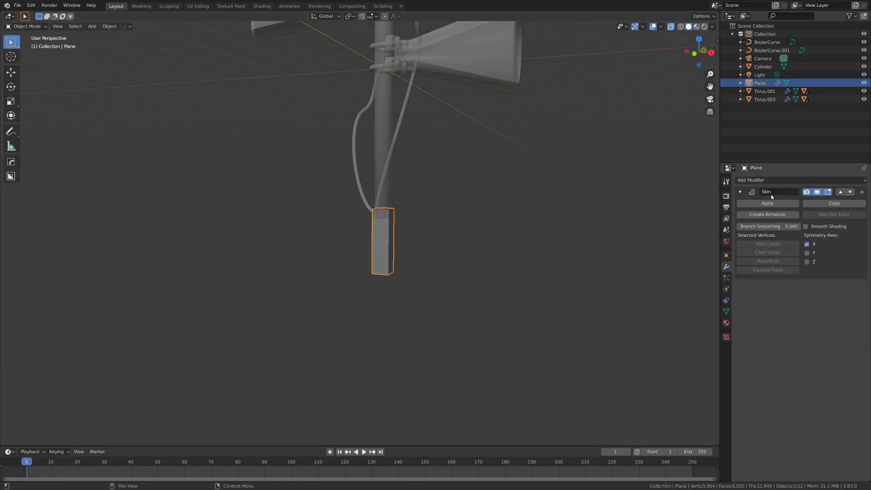
pyautogui.scroll(2, 398, 266)
# Step: Add a Mirror modifier and move it above the Skin modifier in the stack
pyautogui.hotkey('ctrl', 'Tab')
pyautogui.click(519, 266)
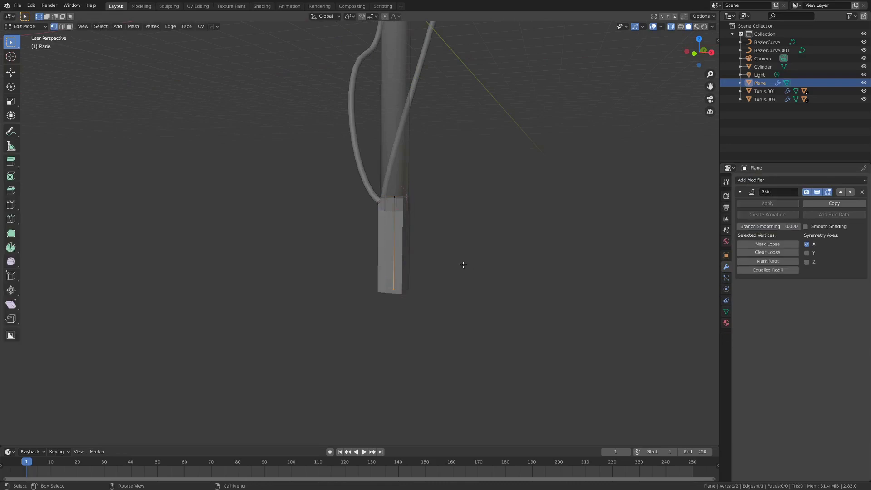
pyautogui.moveTo(518, 266); pyautogui.dragTo(372, 269, button='middle')
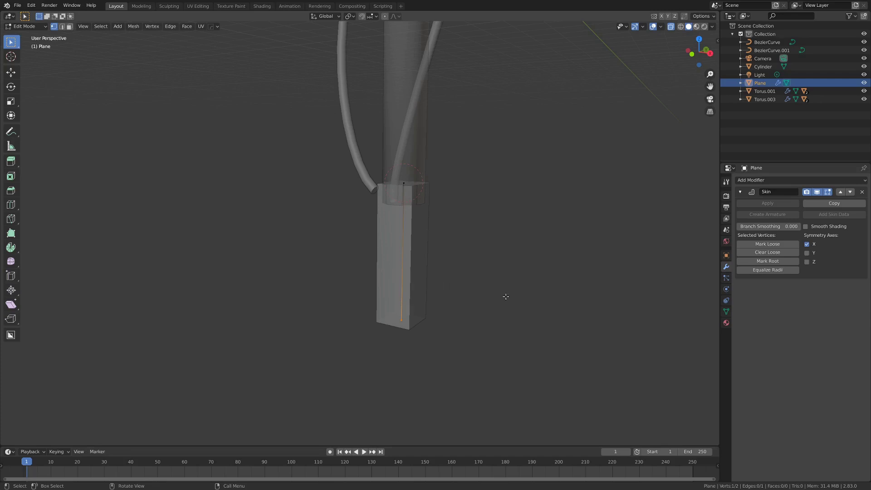
pyautogui.hotkey('ctrl', 'Tab')
pyautogui.click(388, 301)
pyautogui.click(753, 181)
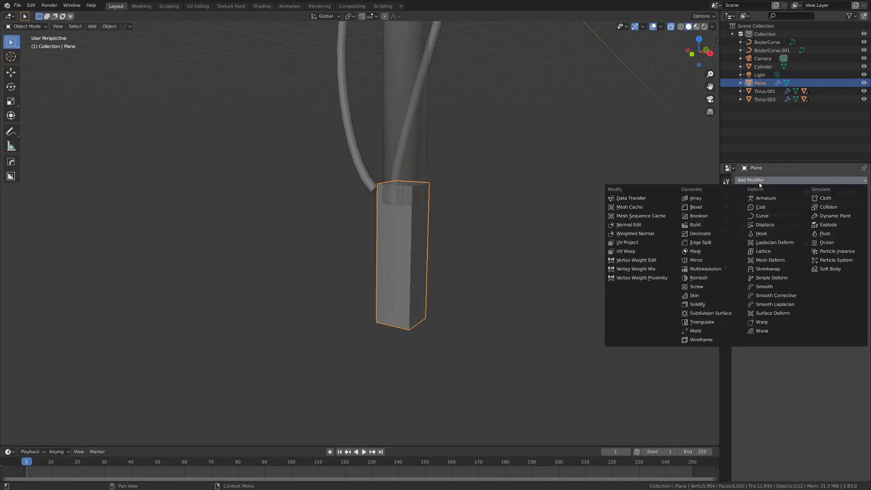
pyautogui.click(696, 260)
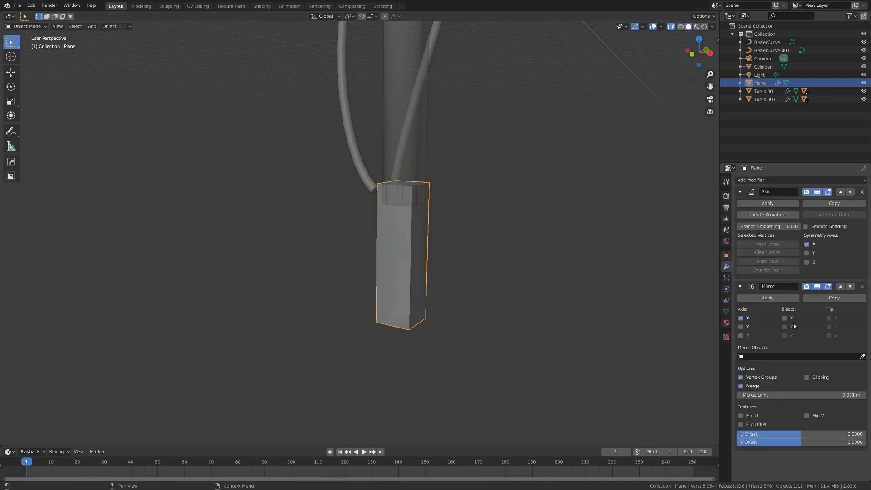
pyautogui.click(840, 287)
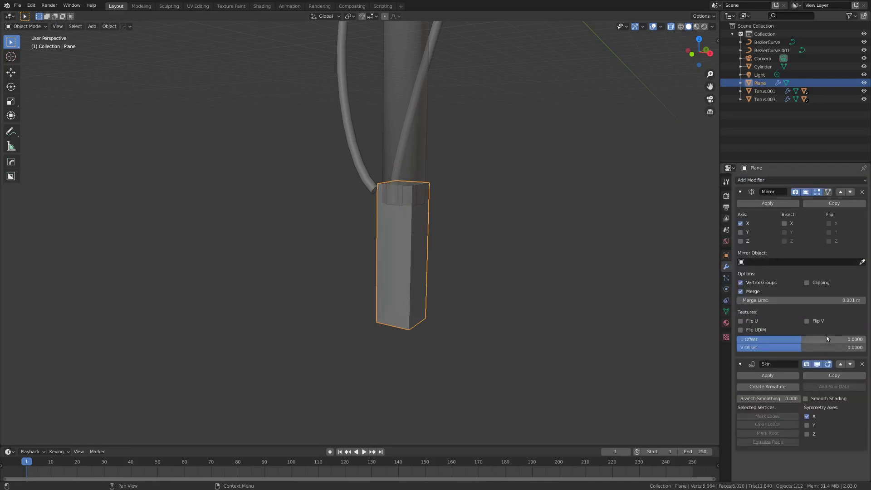
# Step: Extrude a sideways branch from the bottom vertex and adjust the skin thickness at both ends
pyautogui.press('Tab')
pyautogui.moveTo(455, 314); pyautogui.dragTo(443, 312, button='middle')
pyautogui.press('e')
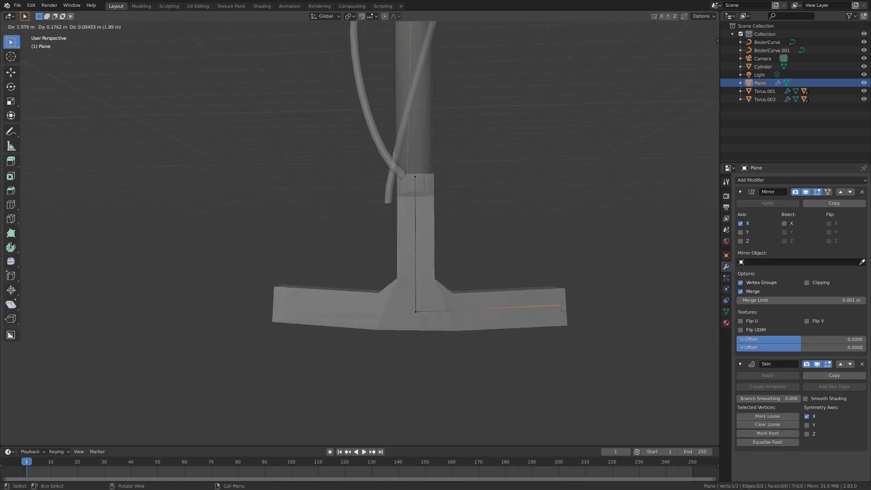
pyautogui.click(563, 311)
pyautogui.moveTo(562, 309); pyautogui.dragTo(403, 259, button='middle')
pyautogui.hotkey('ctrl', 'a')
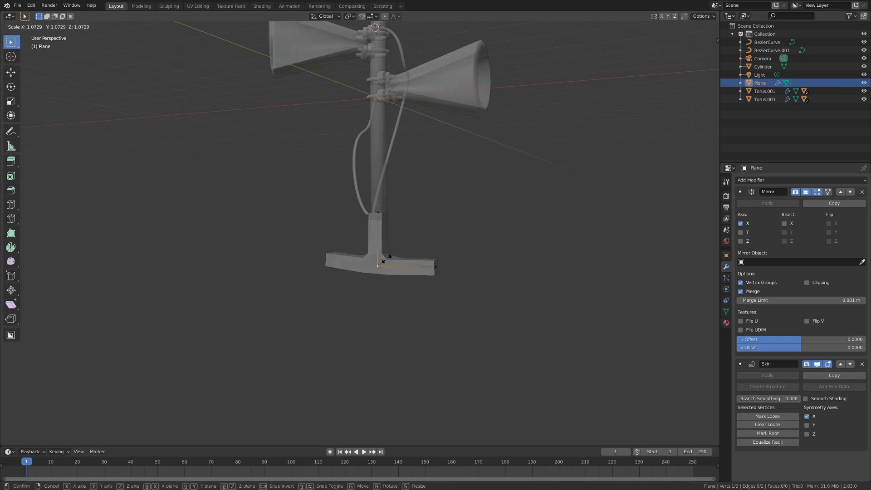
pyautogui.click(409, 258)
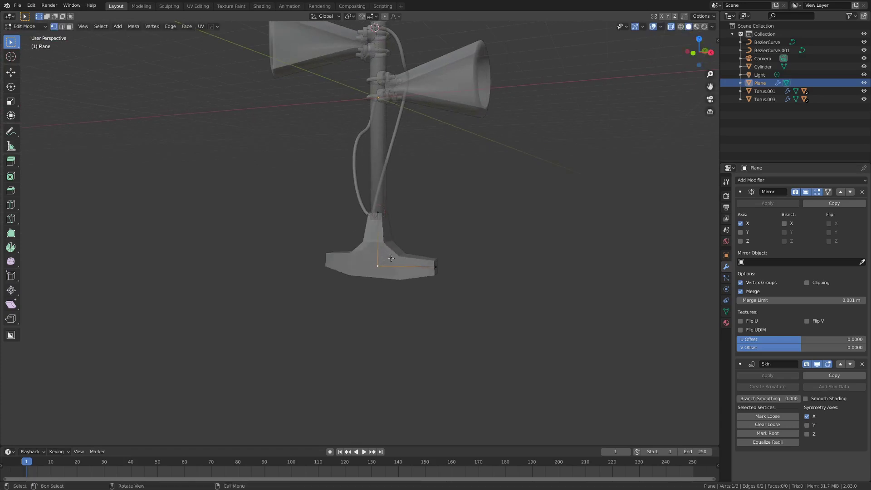
pyautogui.moveTo(391, 259); pyautogui.dragTo(377, 217, button='middle')
pyautogui.click(370, 217)
pyautogui.hotkey('ctrl', 'a')
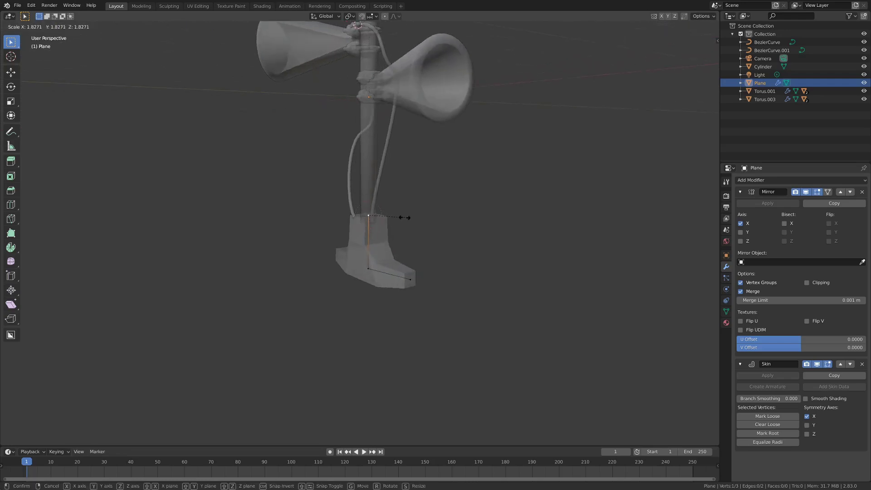
pyautogui.click(405, 218)
# Step: Shift the lower vertex along Y and down along Z, then shrink its skin
pyautogui.click(368, 267)
pyautogui.moveTo(369, 267); pyautogui.dragTo(391, 260, button='middle')
pyautogui.press('g')
pyautogui.press('y')
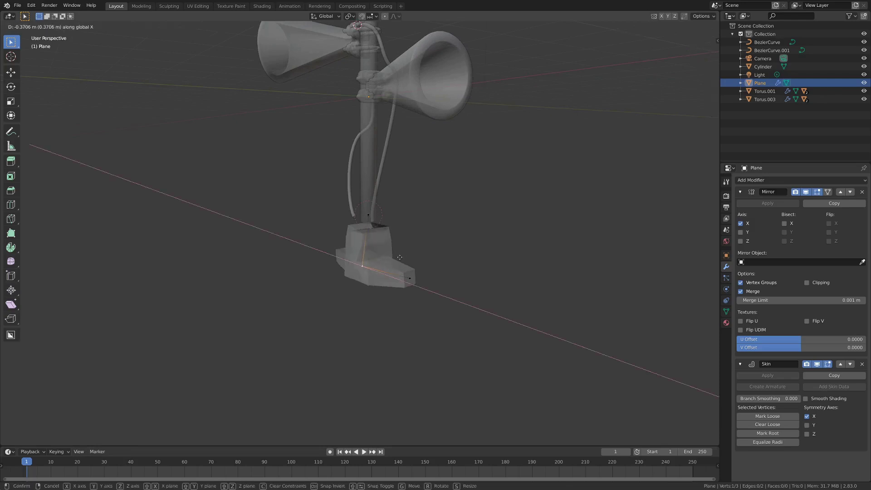
pyautogui.click(397, 257)
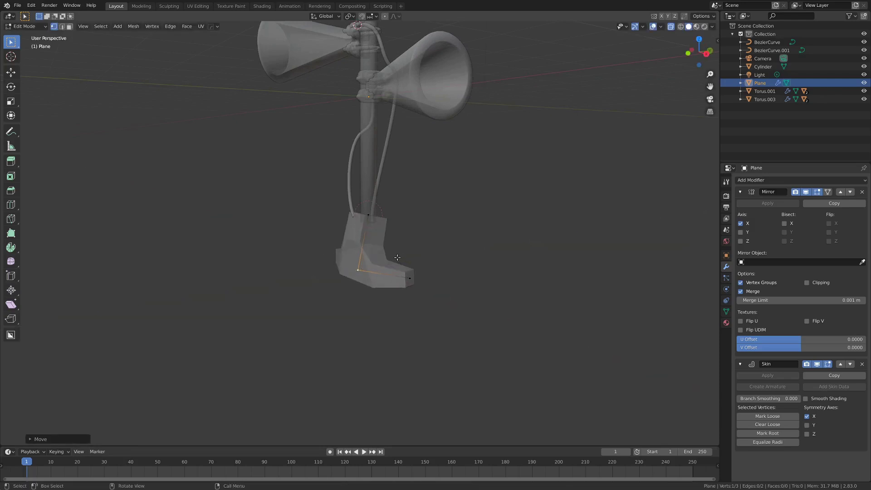
pyautogui.press('g')
pyautogui.press('z')
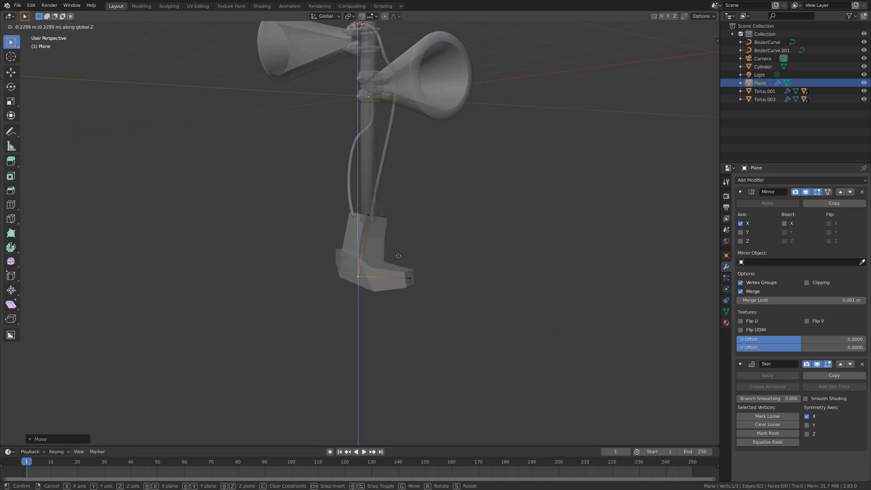
pyautogui.click(404, 267)
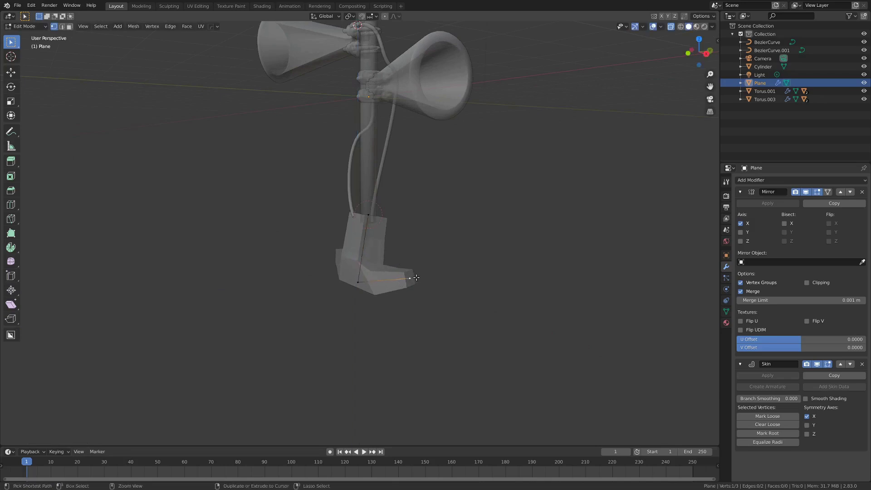
pyautogui.hotkey('ctrl', 'a')
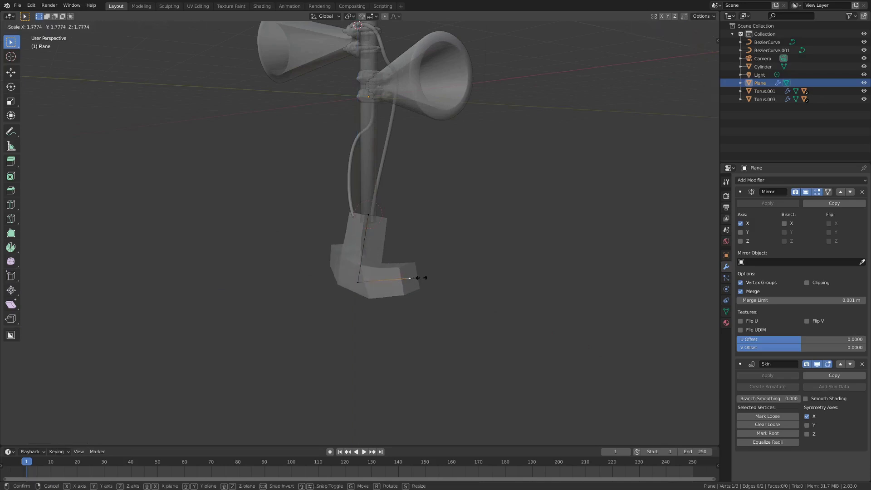
pyautogui.click(410, 276)
pyautogui.moveTo(409, 276); pyautogui.dragTo(366, 246, button='middle')
# Step: In right view, extrude two vertices down from the bottom-centre vertex and widen the skin there
pyautogui.click(382, 275)
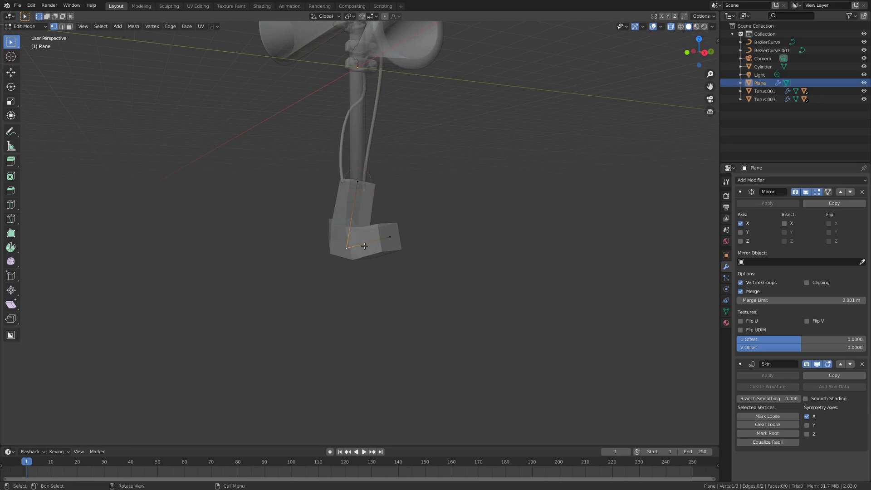
pyautogui.press('KP_3')
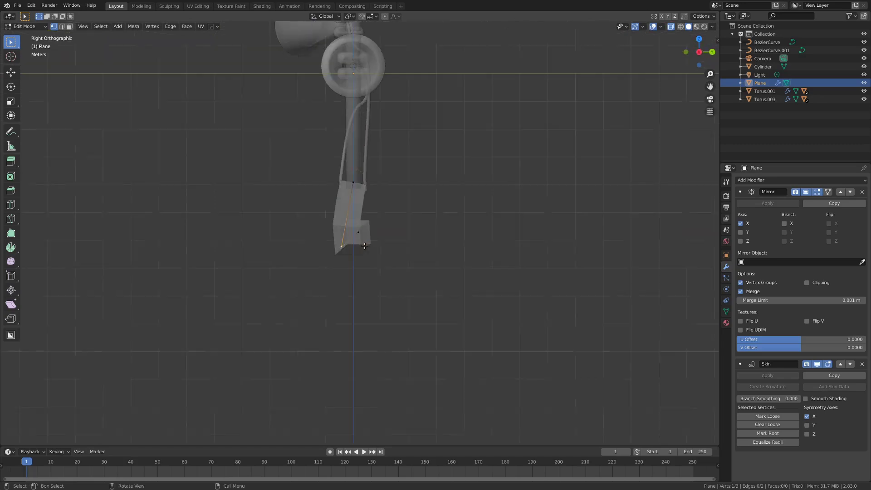
pyautogui.scroll(-2, 365, 246)
pyautogui.press('e')
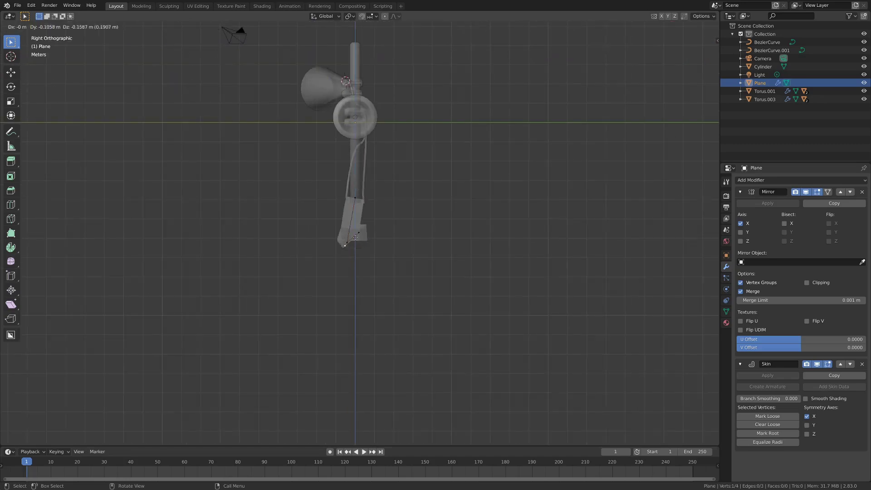
pyautogui.click(353, 279)
pyautogui.scroll(-3, 354, 282)
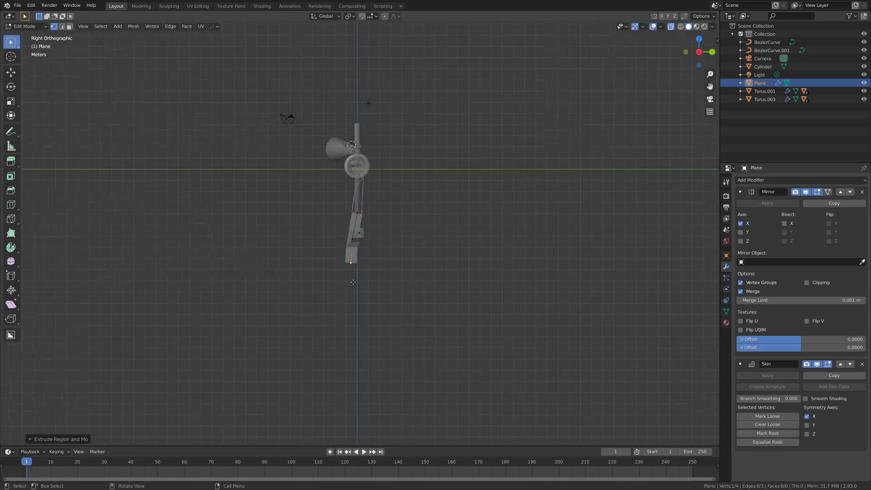
pyautogui.press('e')
pyautogui.click(354, 300)
pyautogui.moveTo(354, 301); pyautogui.dragTo(367, 282, button='middle')
pyautogui.hotkey('ctrl', 'a')
pyautogui.click(403, 291)
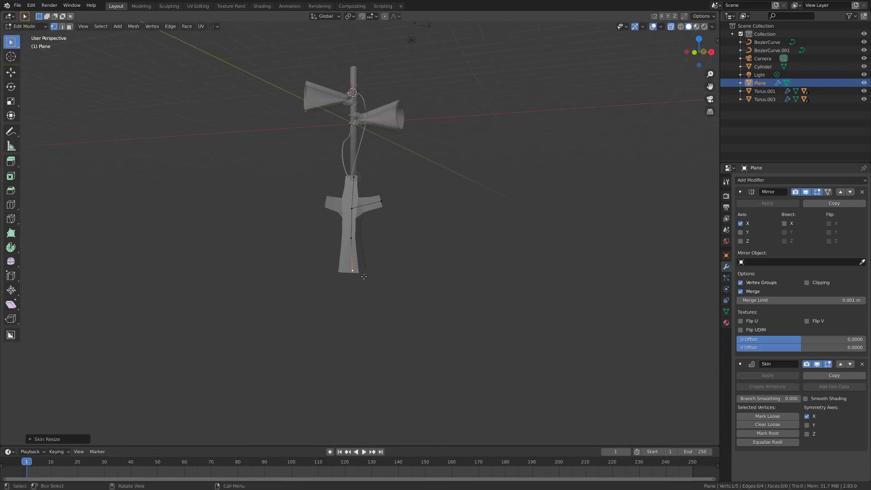
# Step: In front view, extrude a hip vertex outward, narrow its skin, and reposition it
pyautogui.press('KP_1')
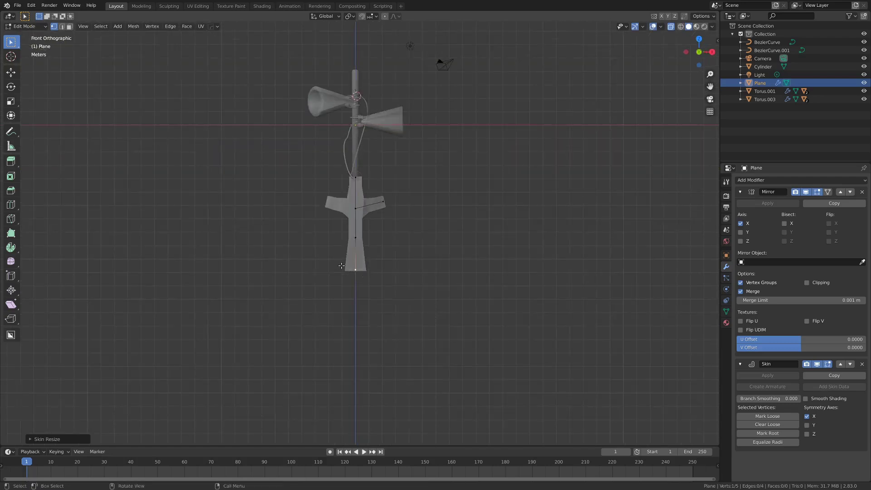
pyautogui.keyDown('shift'); pyautogui.moveTo(341, 265); pyautogui.dragTo(343, 223, button='middle'); pyautogui.keyUp('shift')
pyautogui.scroll(4, 361, 223)
pyautogui.scroll(-4, 362, 222)
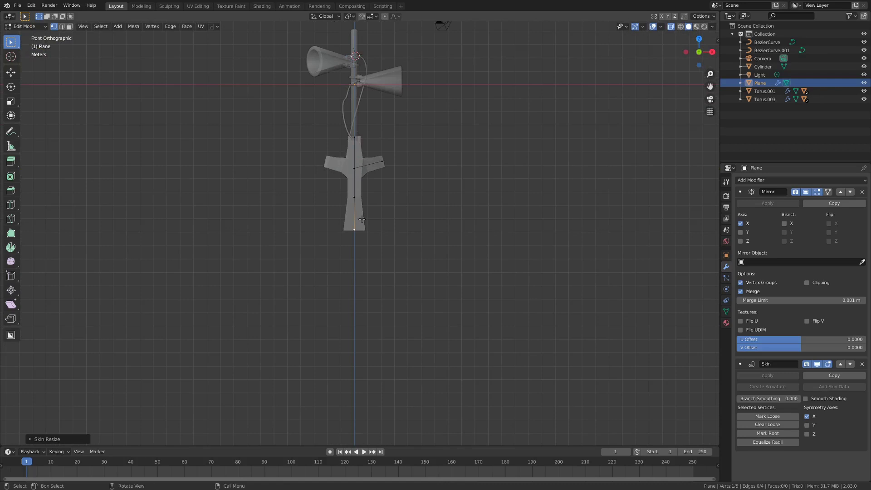
pyautogui.press('e')
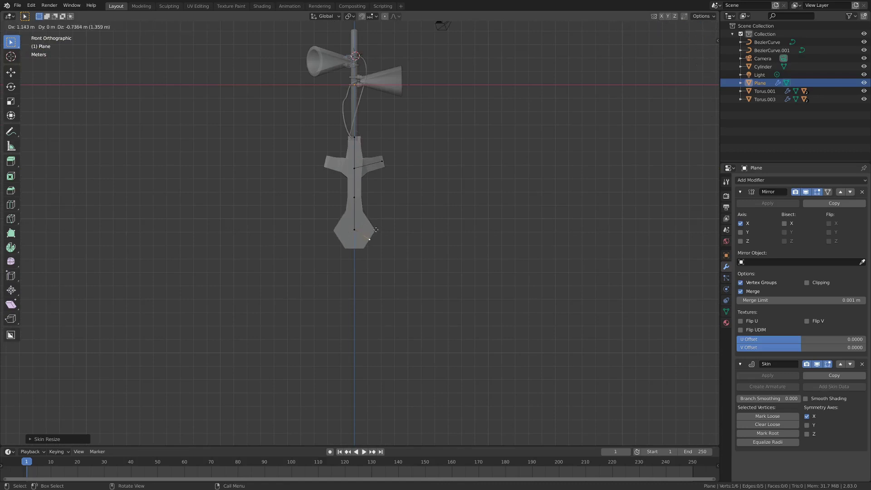
pyautogui.click(386, 230)
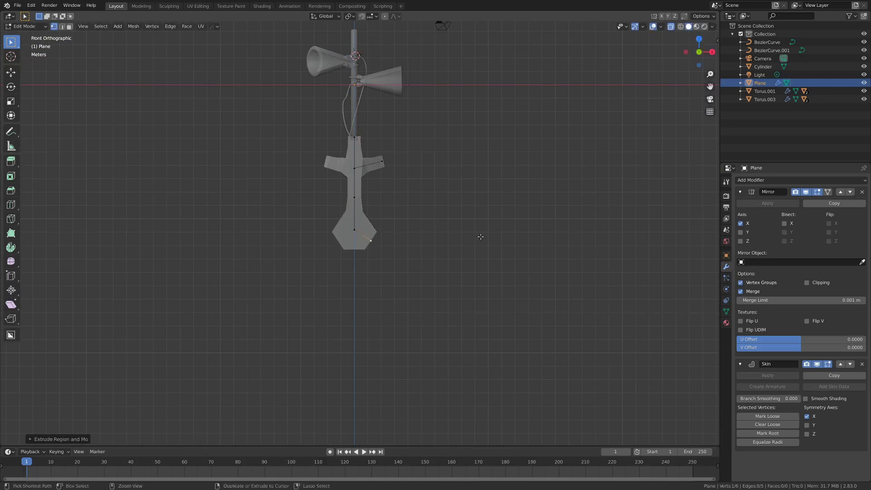
pyautogui.hotkey('ctrl', 'a')
pyautogui.click(455, 237)
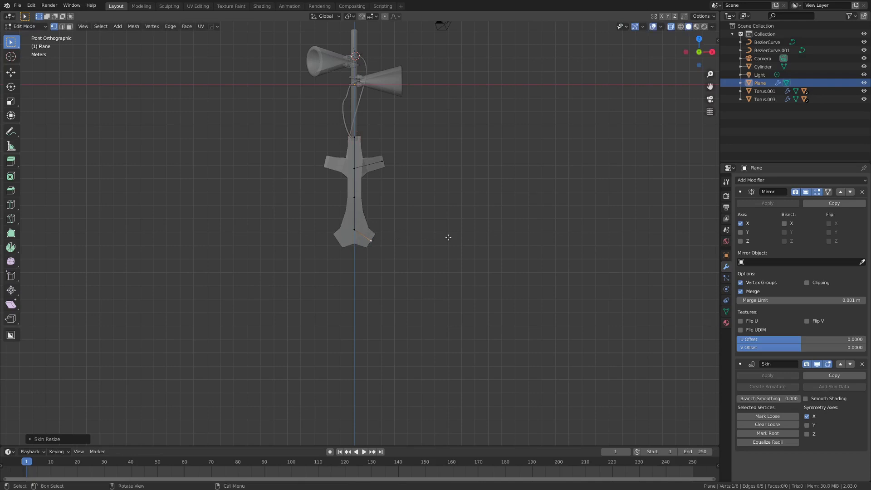
pyautogui.scroll(3, 449, 235)
pyautogui.press('g')
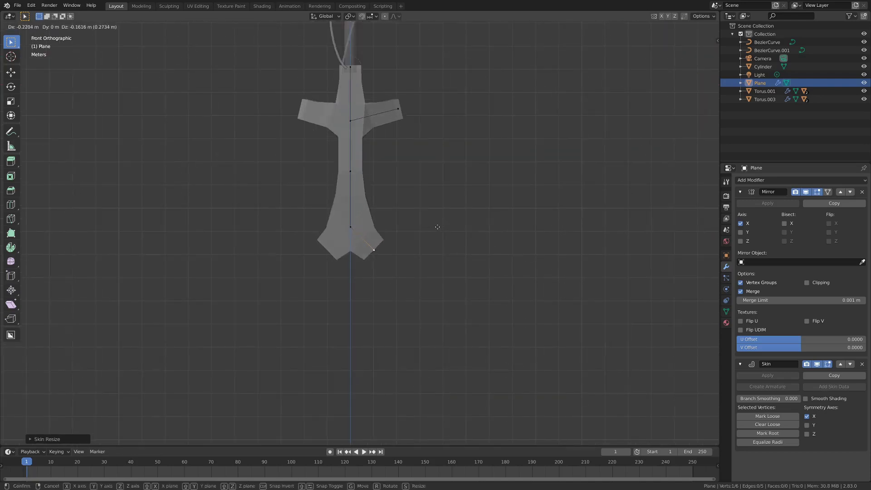
pyautogui.click(436, 227)
pyautogui.scroll(-2, 435, 227)
# Step: Extrude a thin leg down from the hip and lengthen it along Z
pyautogui.press('e')
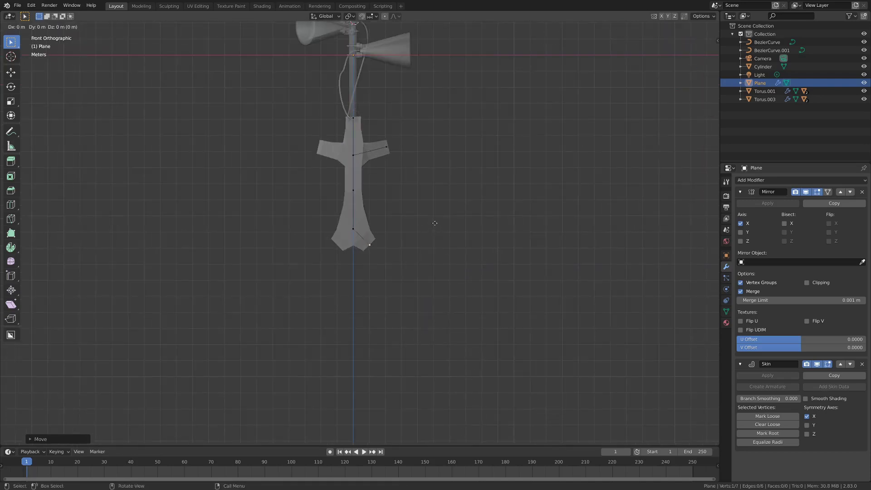
pyautogui.click(438, 296)
pyautogui.hotkey('ctrl', 'a')
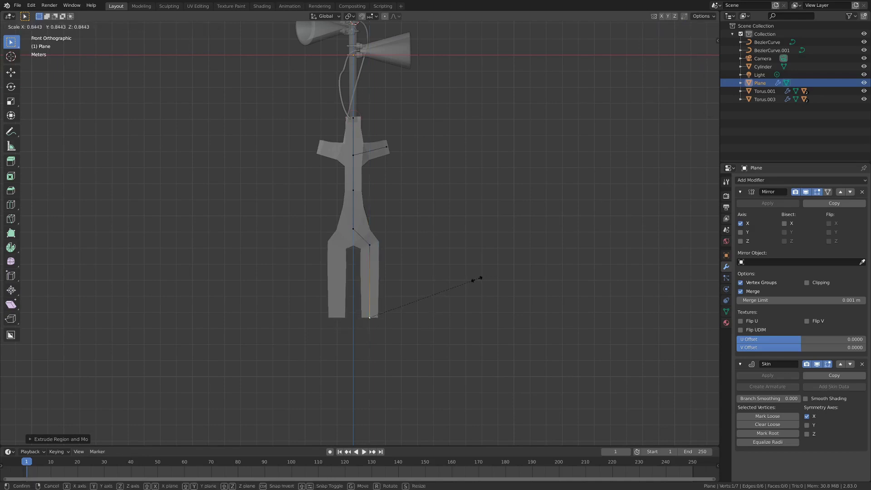
pyautogui.click(460, 283)
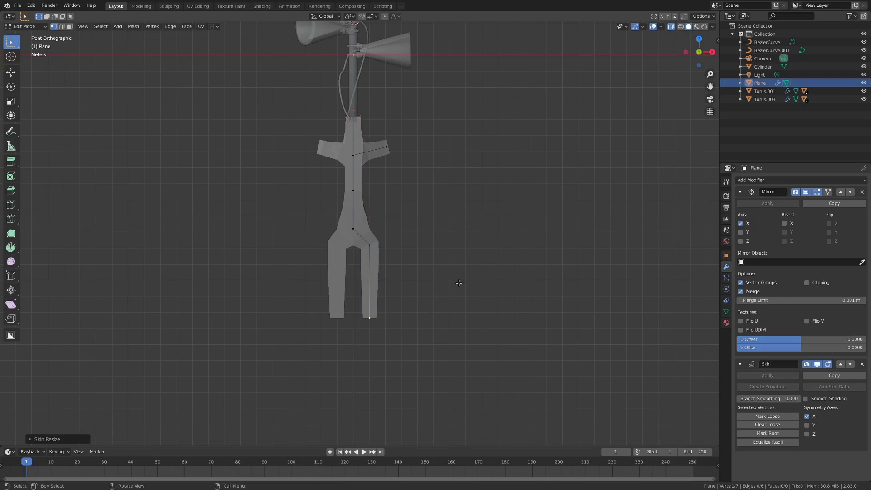
pyautogui.scroll(-5, 431, 281)
pyautogui.scroll(3, 429, 280)
pyautogui.press('g')
pyautogui.press('z')
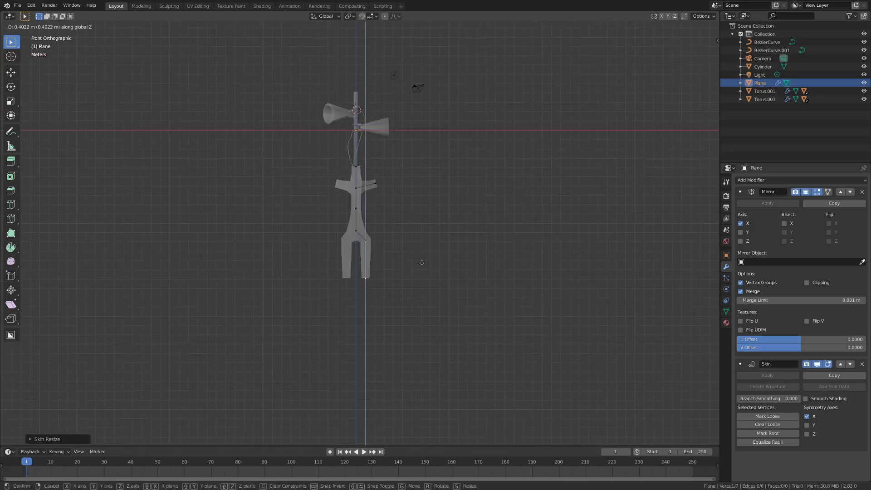
pyautogui.click(419, 308)
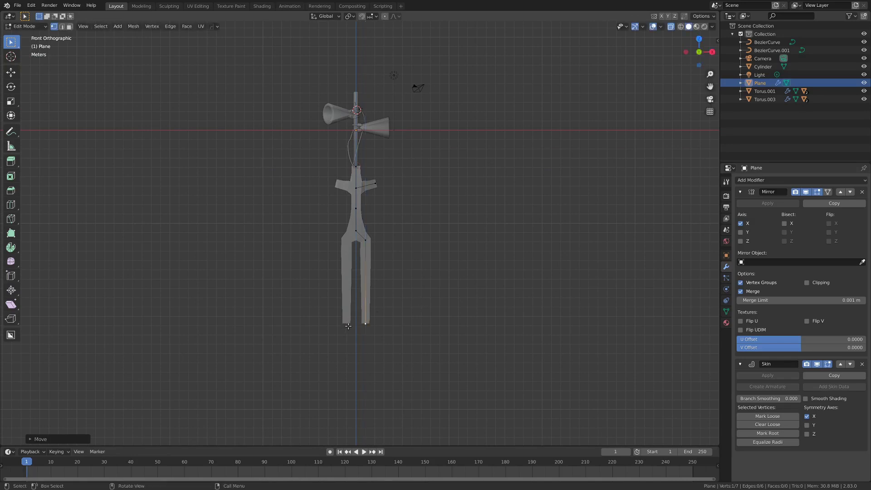
# Step: Narrow the leg bottoms and extrude a short joint below them with adjusted thickness
pyautogui.scroll(5, 358, 248)
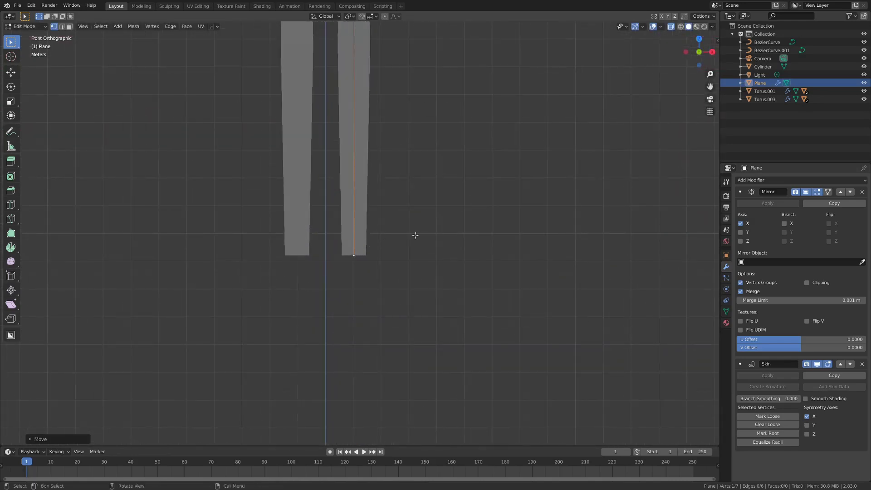
pyautogui.hotkey('ctrl', 'a')
pyautogui.click(452, 239)
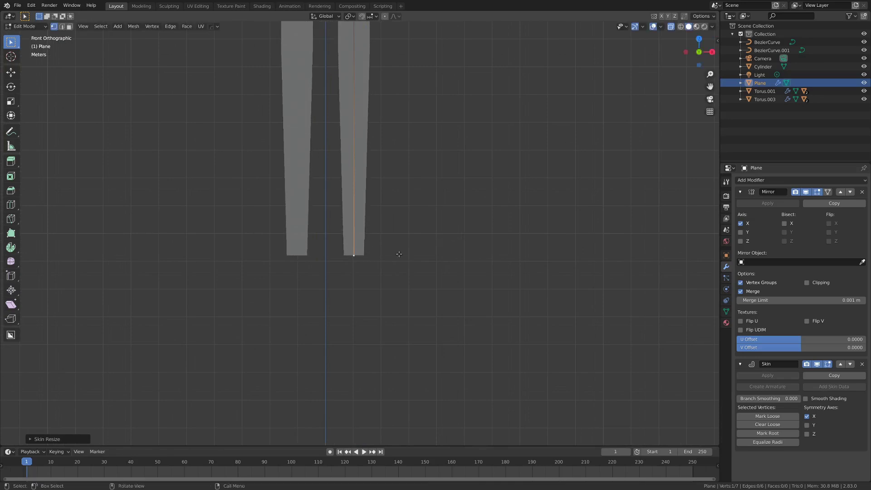
pyautogui.press('e')
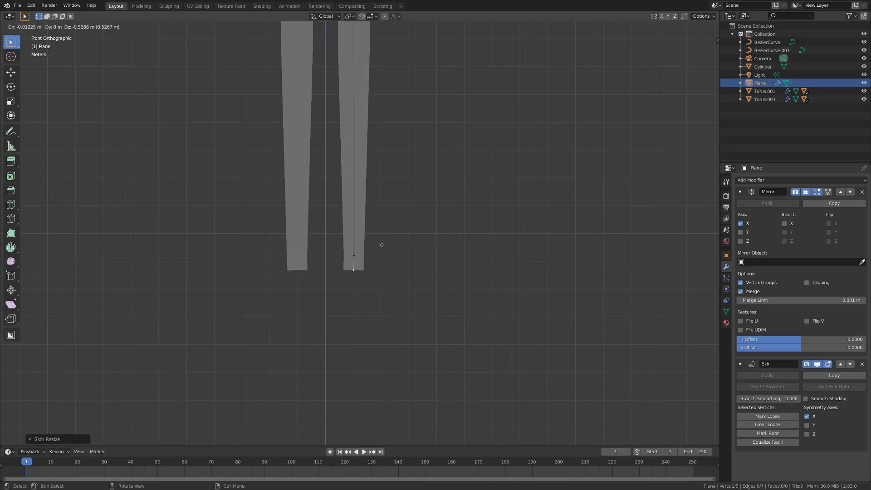
pyautogui.click(381, 245)
pyautogui.hotkey('ctrl', 'a')
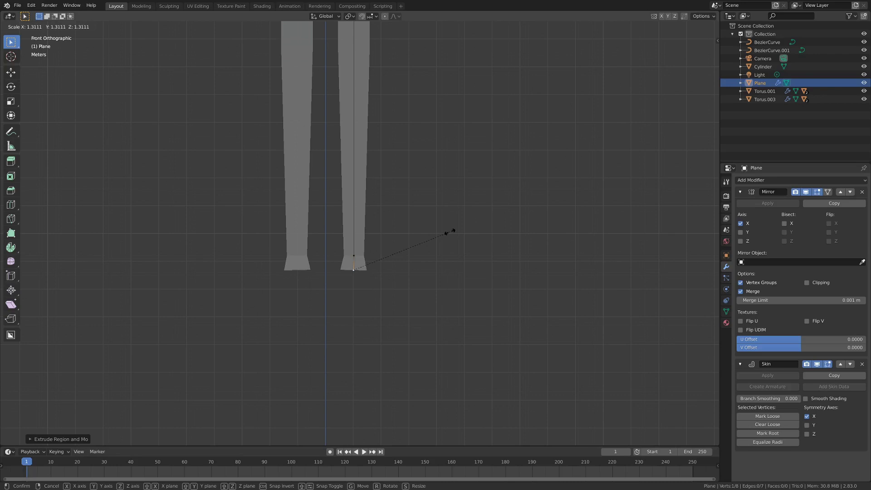
pyautogui.click(453, 232)
# Step: Extrude a thinner lower leg section and move its end vertex further down
pyautogui.press('e')
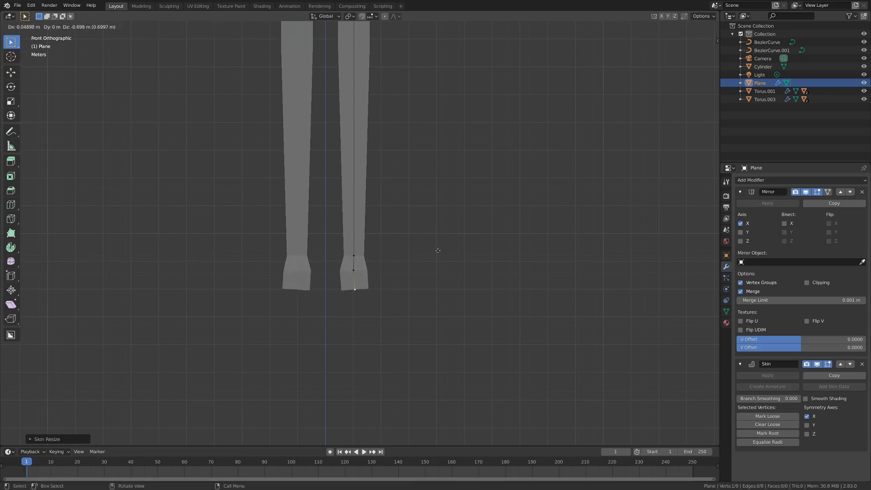
pyautogui.click(434, 257)
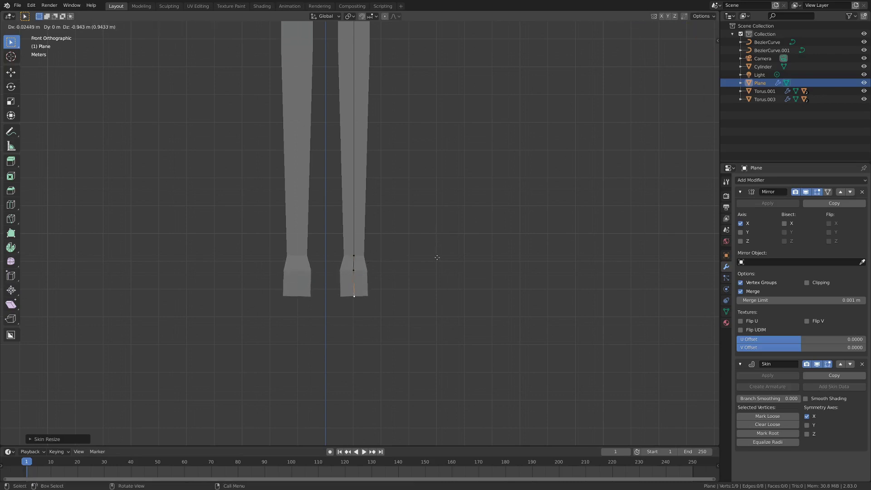
pyautogui.hotkey('ctrl', 'a')
pyautogui.click(450, 255)
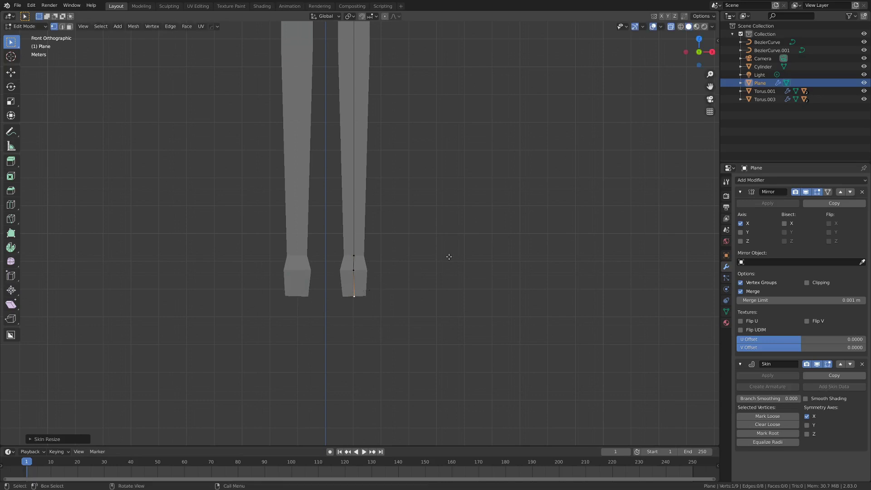
pyautogui.scroll(-3, 389, 255)
pyautogui.scroll(2, 375, 215)
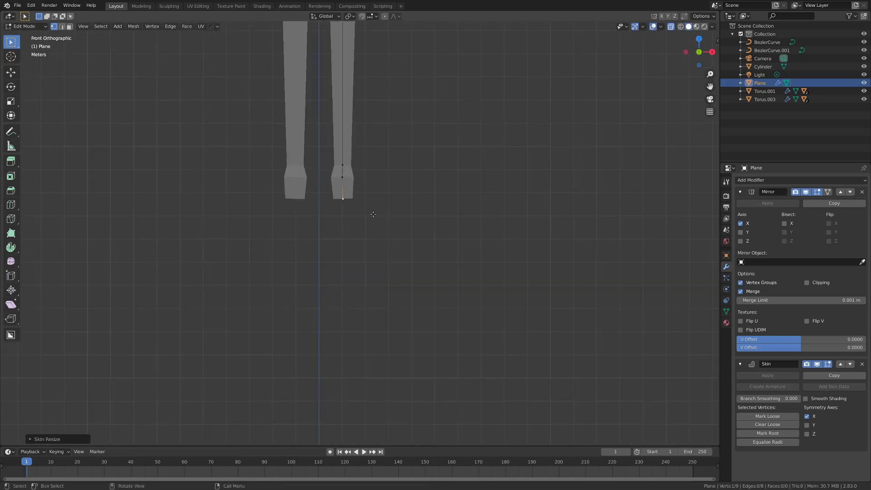
pyautogui.scroll(-1, 366, 198)
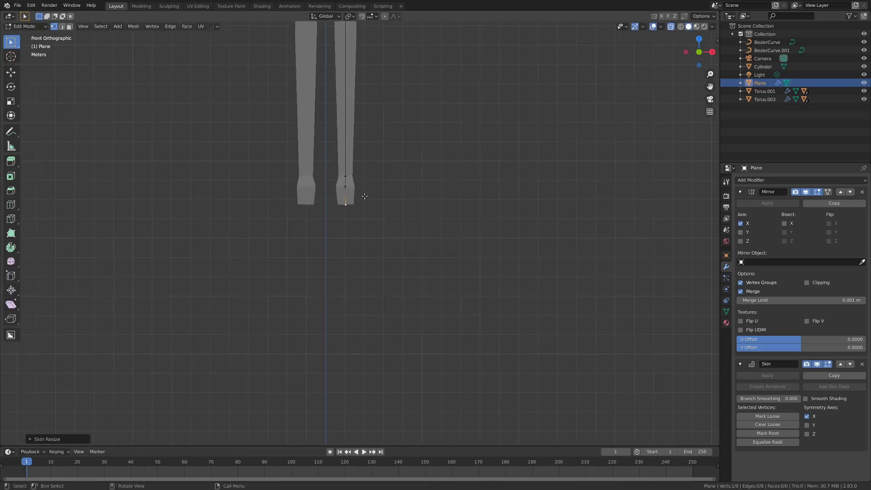
pyautogui.press('g')
pyautogui.click(365, 330)
pyautogui.scroll(-4, 364, 308)
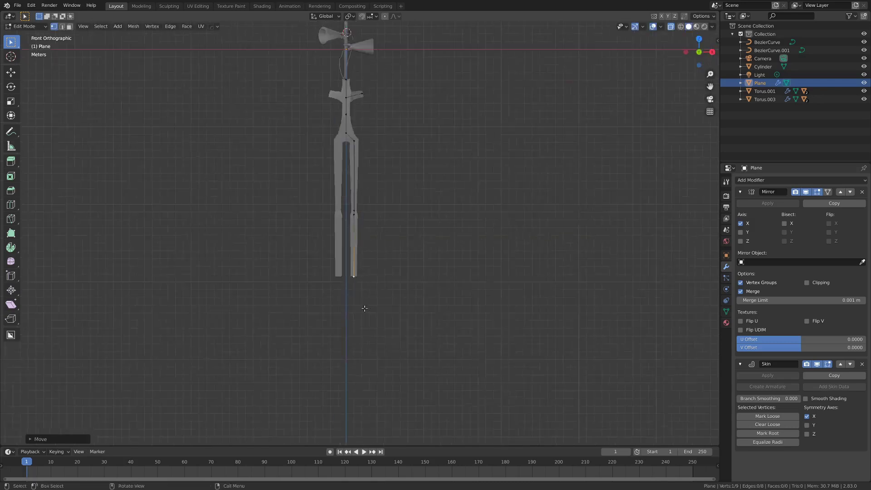
pyautogui.scroll(3, 365, 309)
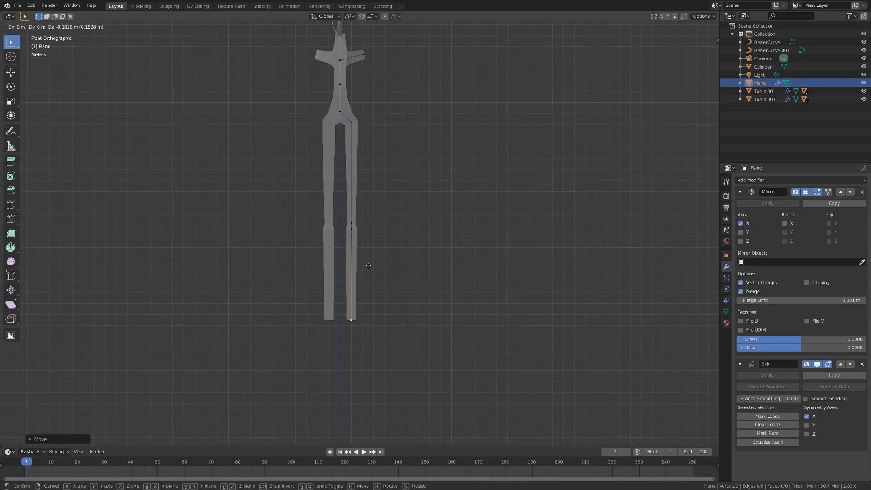
# Step: In side view, extrude a small foot vertex from the leg bottom
pyautogui.moveTo(366, 267); pyautogui.dragTo(345, 234, button='middle')
pyautogui.press('KP_3')
pyautogui.press('e')
pyautogui.click(349, 274)
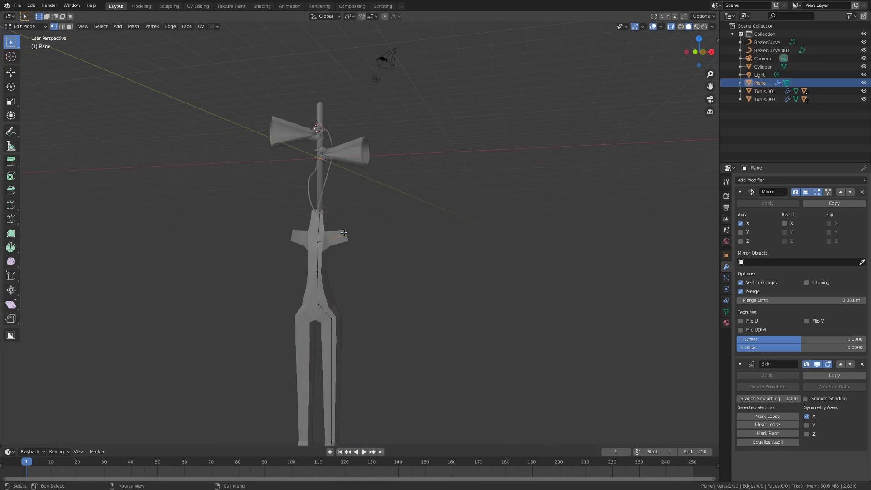
# Step: In front view, extrude the arm down twice so it hangs well below the hips
pyautogui.press('KP_1')
pyautogui.press('e')
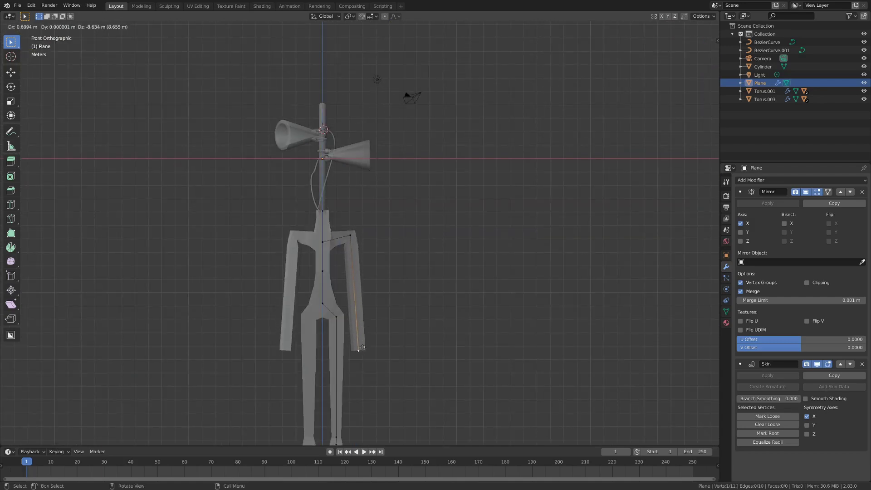
pyautogui.click(361, 313)
pyautogui.scroll(-1, 361, 345)
pyautogui.keyDown('shift'); pyautogui.moveTo(361, 344); pyautogui.dragTo(371, 257, button='middle'); pyautogui.keyUp('shift')
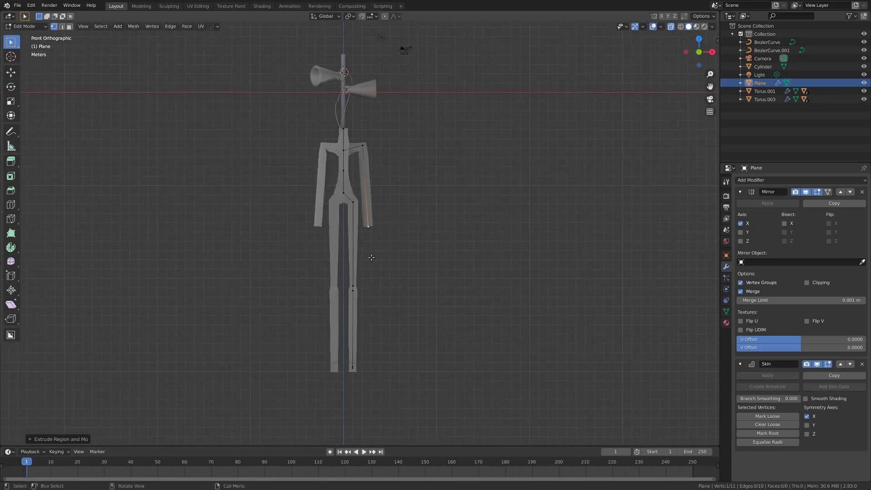
pyautogui.press('e')
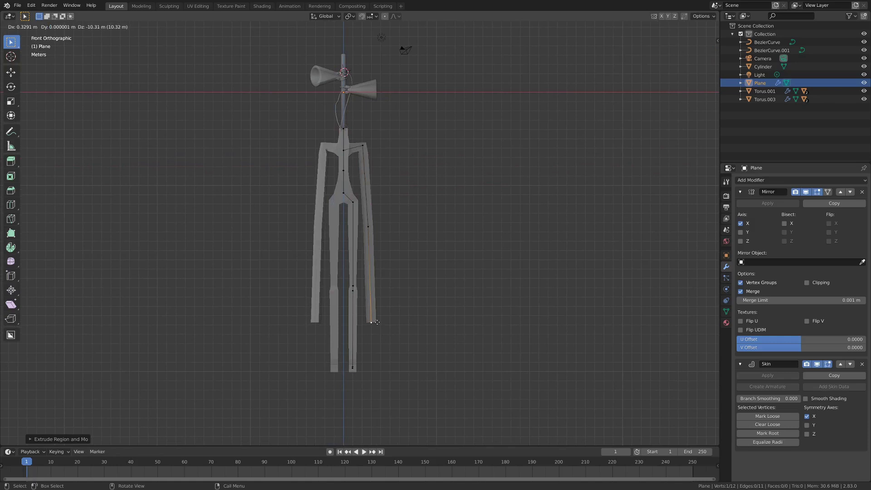
pyautogui.click(376, 319)
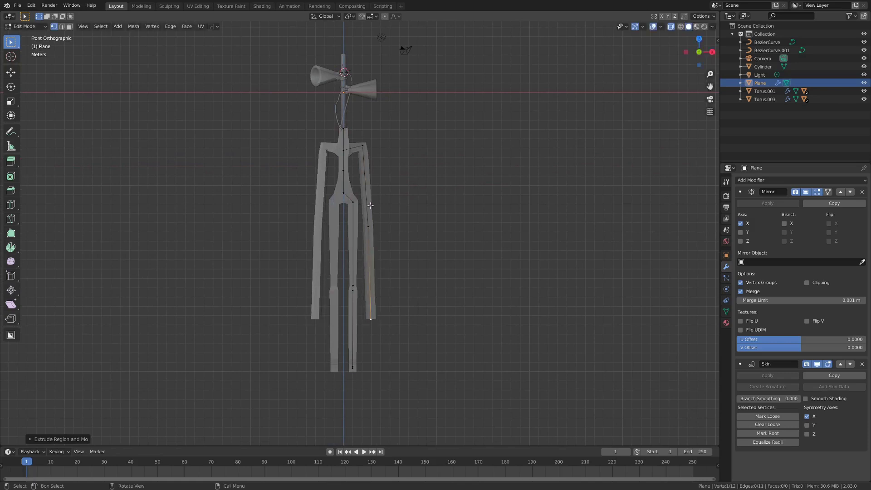
pyautogui.scroll(2, 371, 206)
pyautogui.click(377, 168)
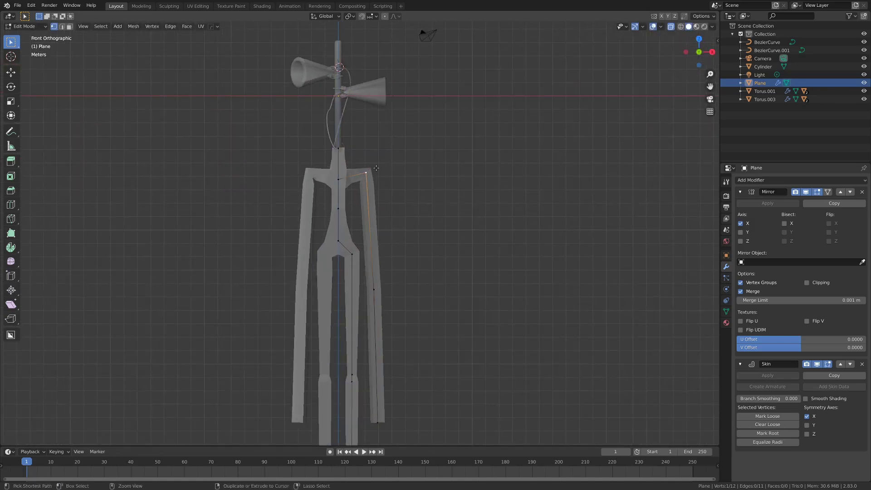
# Step: Widen the skin radius at the shoulder vertex and move it slightly lower
pyautogui.hotkey('ctrl', 'a')
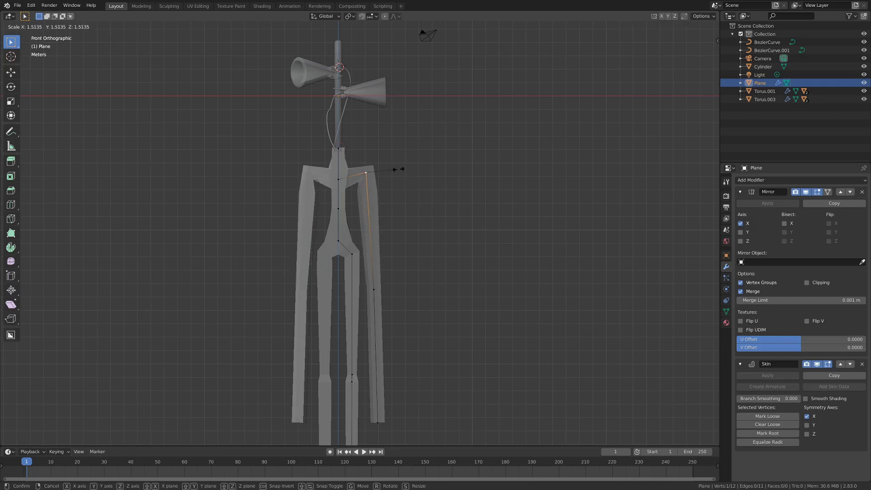
pyautogui.click(400, 169)
pyautogui.press('g')
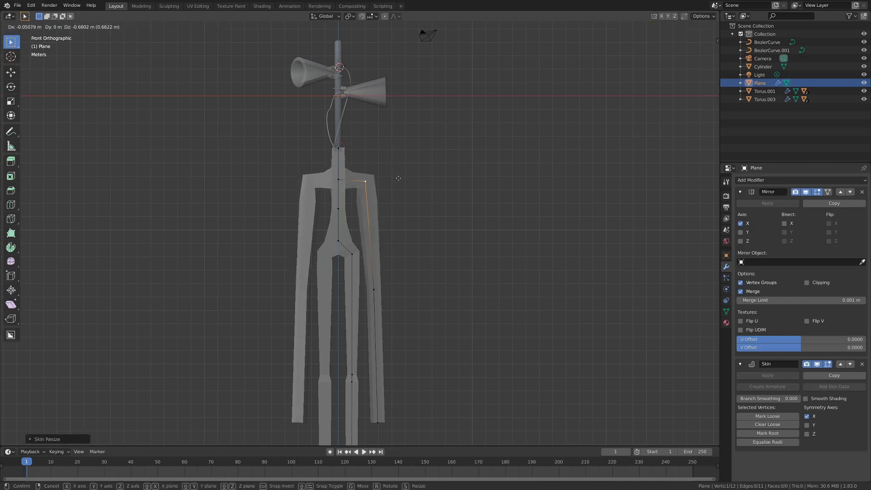
pyautogui.click(401, 177)
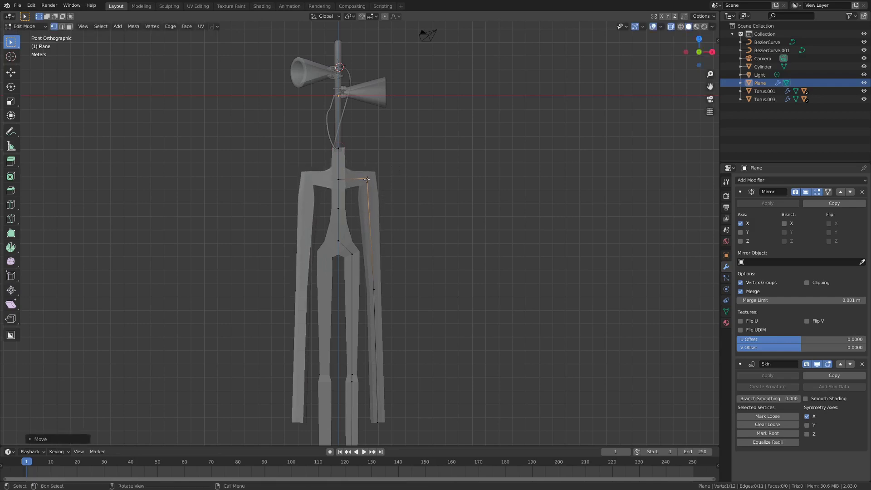
# Step: Thicken the upper-torso skin at the shoulder-centre vertex and lower the mid-torso waist vertex
pyautogui.click(340, 175)
pyautogui.hotkey('ctrl', 'a')
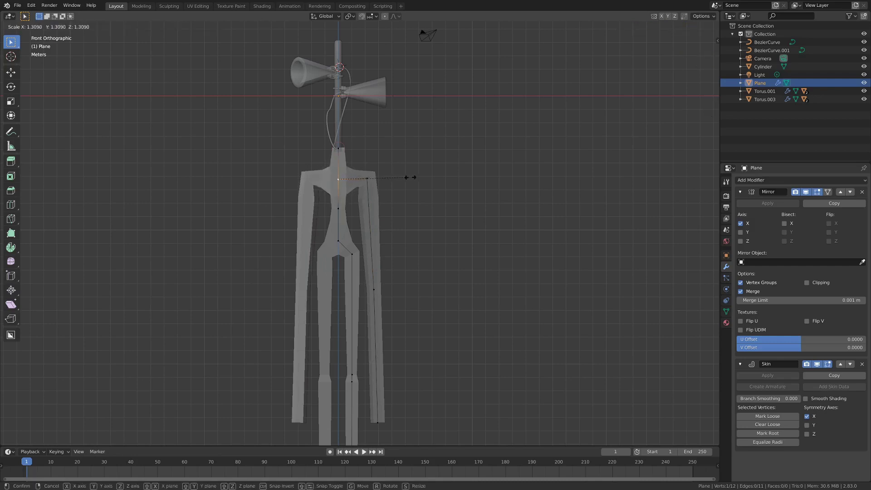
pyautogui.click(440, 179)
pyautogui.click(344, 209)
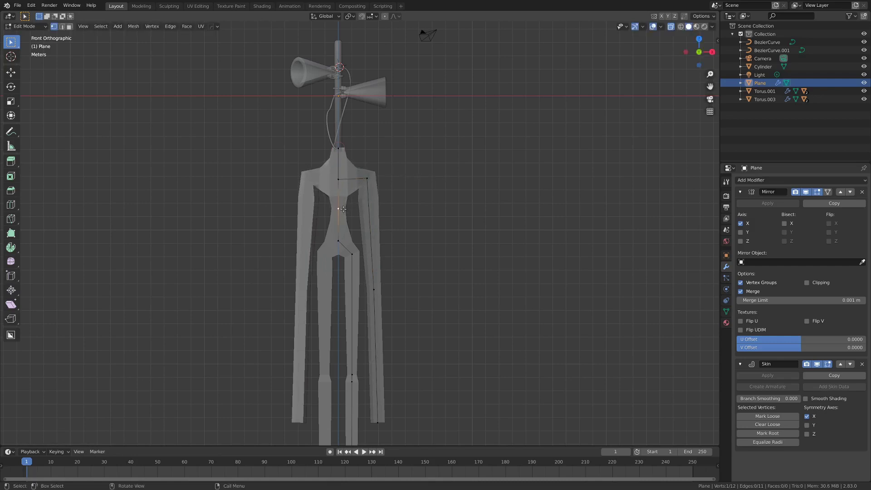
pyautogui.press('g')
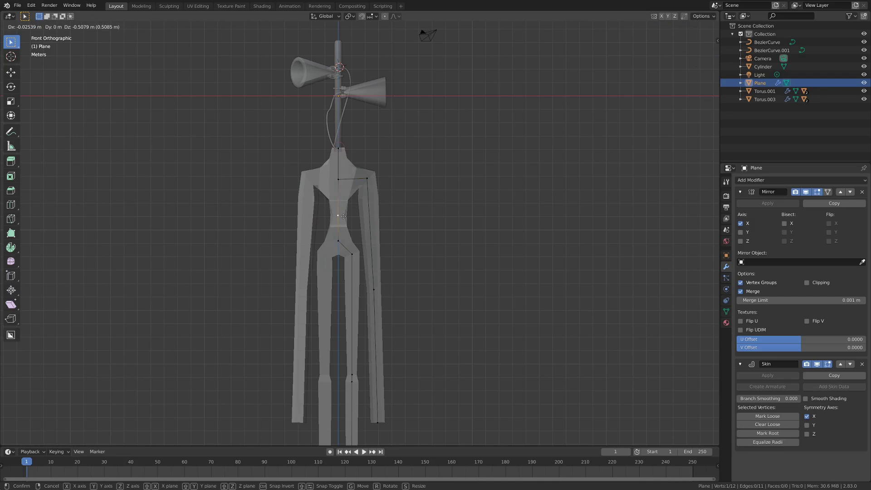
pyautogui.click(344, 216)
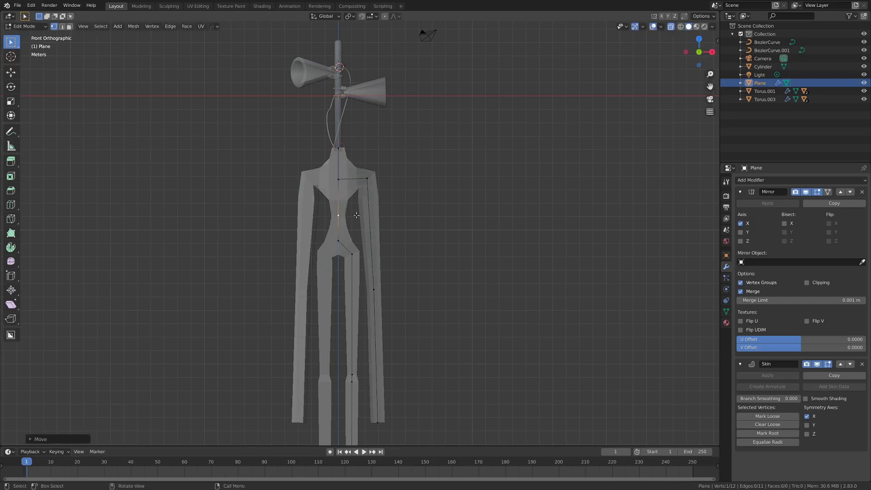
# Step: Return to Object Mode and orbit to inspect the slender body in perspective
pyautogui.press('Tab')
pyautogui.scroll(-3, 408, 226)
pyautogui.scroll(2, 408, 226)
pyautogui.moveTo(407, 224); pyautogui.dragTo(388, 208, button='middle')
# Step: Toggle editing on the base mesh and orbit to see the whole model from above
pyautogui.scroll(4, 388, 268)
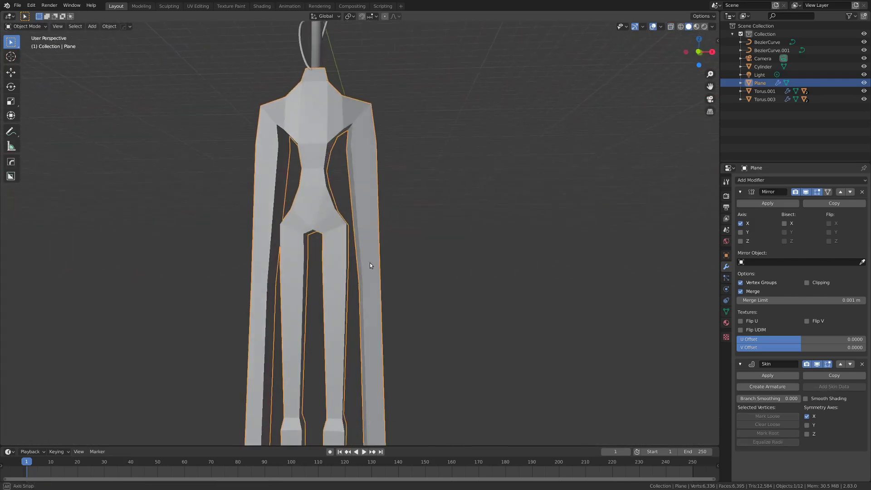
pyautogui.press('Tab')
pyautogui.press('Tab')
pyautogui.scroll(-5, 444, 232)
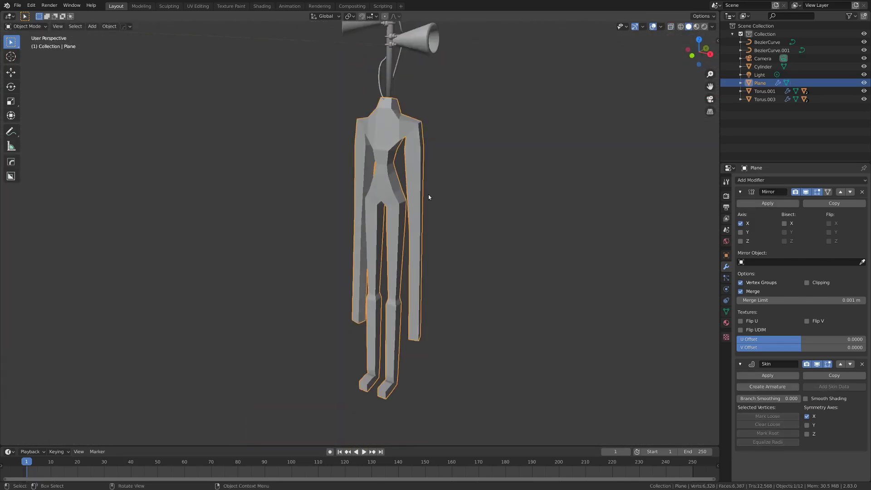
pyautogui.moveTo(428, 194)
pyautogui.mouseDown(button='middle')
pyautogui.moveTo(407, 249)
pyautogui.moveTo(385, 254)
pyautogui.moveTo(441, 242)
pyautogui.moveTo(358, 249)
pyautogui.moveTo(399, 249)
pyautogui.moveTo(418, 225)
pyautogui.moveTo(448, 261)
pyautogui.moveTo(423, 260)
pyautogui.moveTo(407, 236)
pyautogui.moveTo(378, 263)
pyautogui.moveTo(404, 218)
pyautogui.moveTo(444, 216)
pyautogui.moveTo(376, 217)
pyautogui.moveTo(434, 210)
pyautogui.moveTo(472, 218)
pyautogui.moveTo(413, 230)
pyautogui.moveTo(339, 224)
pyautogui.moveTo(426, 222)
pyautogui.moveTo(410, 190)
pyautogui.moveTo(440, 203)
pyautogui.mouseUp(button='middle')
# Step: Add a Subdivision Surface modifier with Ctrl+1 and check the rounded body from an angle
pyautogui.hotkey('ctrl', '1')
pyautogui.scroll(3, 418, 238)
pyautogui.scroll(-3, 453, 236)
pyautogui.scroll(2, 405, 217)
pyautogui.scroll(-2, 406, 217)
pyautogui.scroll(3, 423, 212)
pyautogui.scroll(-3, 435, 212)
pyautogui.scroll(-2, 483, 199)
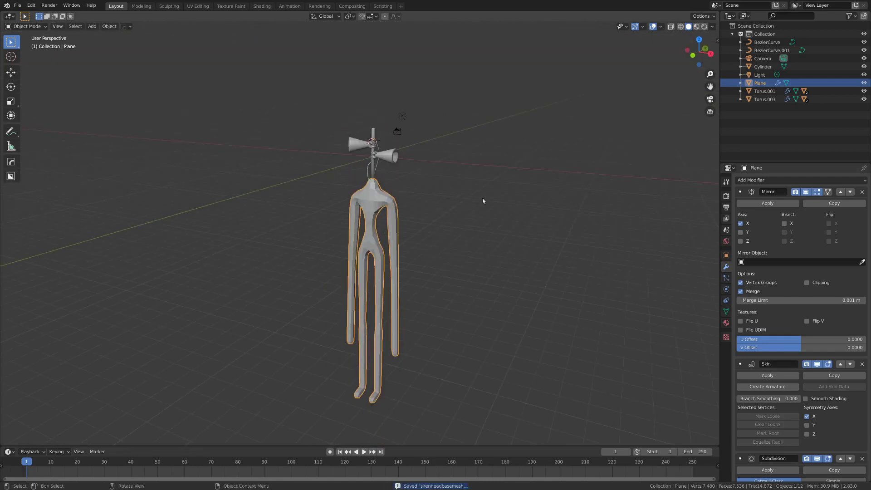
pyautogui.moveTo(504, 236)
pyautogui.mouseDown(button='middle')
pyautogui.moveTo(498, 242)
pyautogui.moveTo(518, 238)
pyautogui.mouseUp(button='middle')
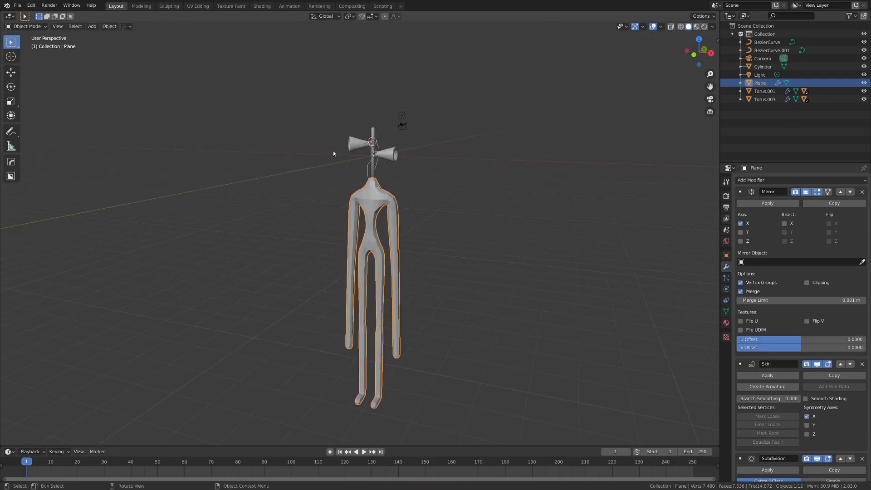
pyautogui.click(17, 5)
pyautogui.moveTo(46, 31)
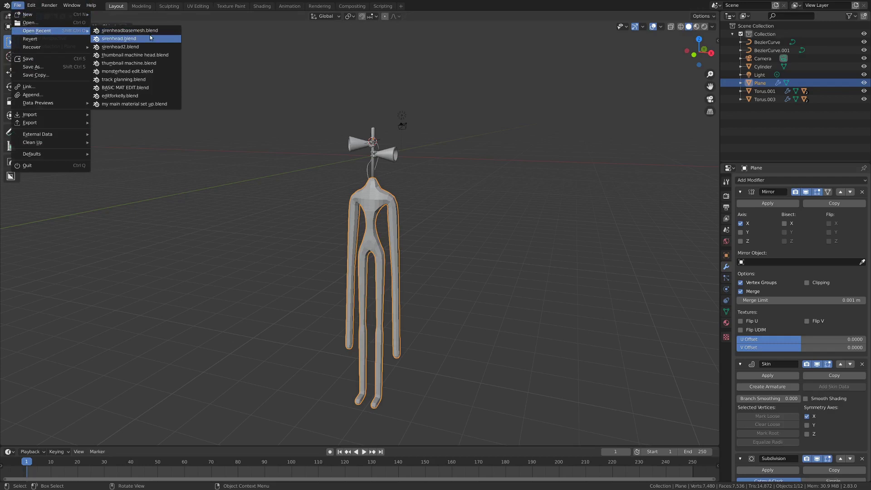
pyautogui.click(136, 40)
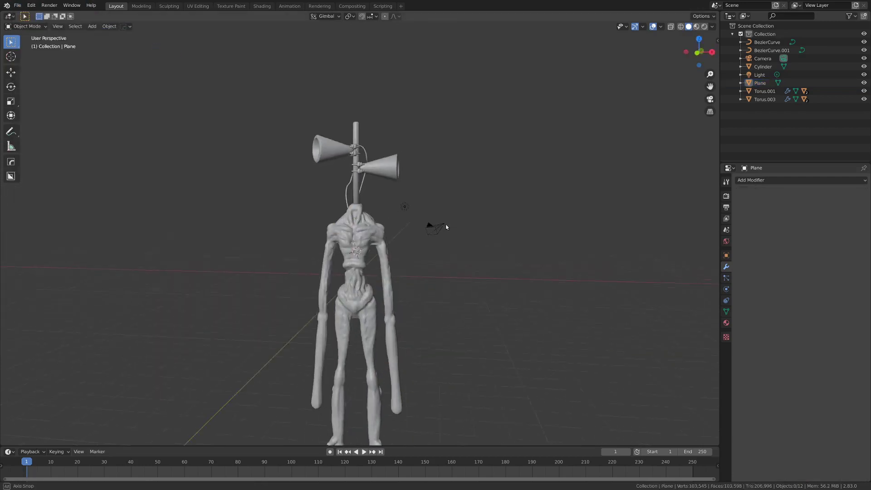
pyautogui.moveTo(463, 169)
pyautogui.mouseDown(button='middle')
pyautogui.moveTo(459, 185)
pyautogui.moveTo(410, 193)
pyautogui.moveTo(625, 179)
pyautogui.moveTo(457, 152)
pyautogui.moveTo(457, 228)
pyautogui.moveTo(361, 227)
pyautogui.moveTo(349, 241)
pyautogui.moveTo(369, 165)
pyautogui.moveTo(473, 175)
pyautogui.moveTo(451, 171)
pyautogui.moveTo(465, 179)
pyautogui.mouseUp(button='middle')
pyautogui.scroll(3, 350, 241)
pyautogui.scroll(-5, 472, 175)
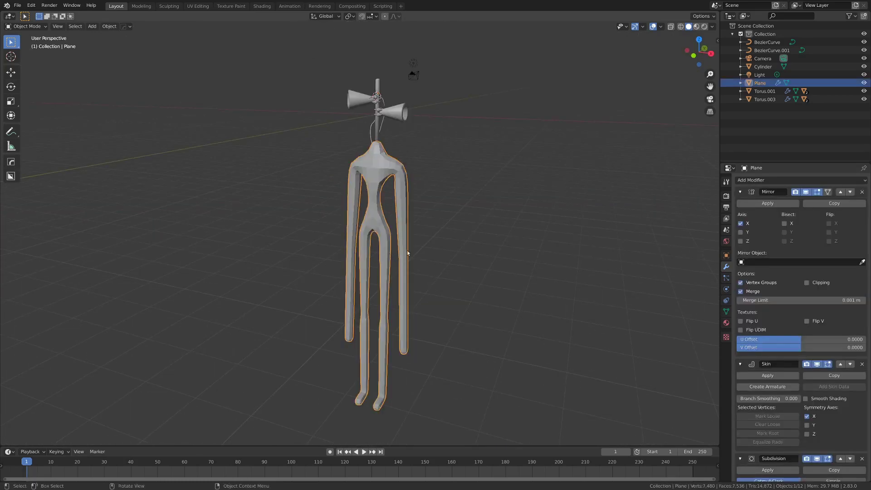
pyautogui.moveTo(432, 258); pyautogui.dragTo(453, 229, button='middle')
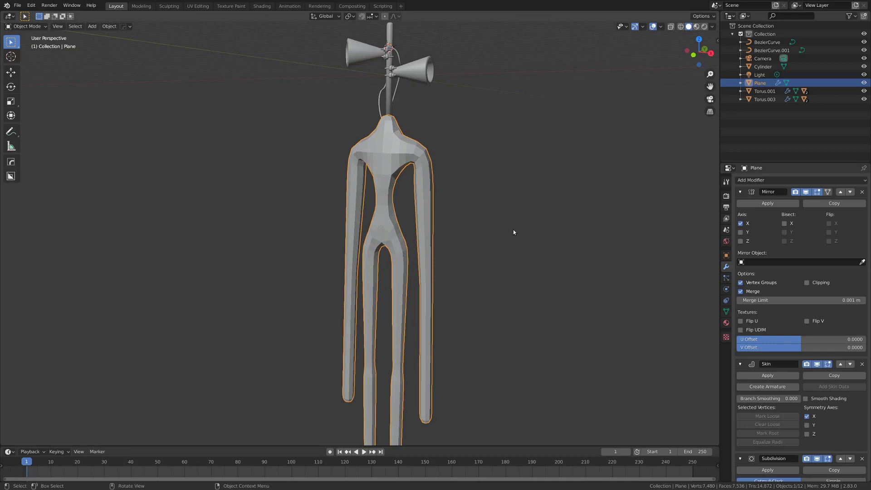
pyautogui.moveTo(514, 230); pyautogui.dragTo(509, 247, button='middle')
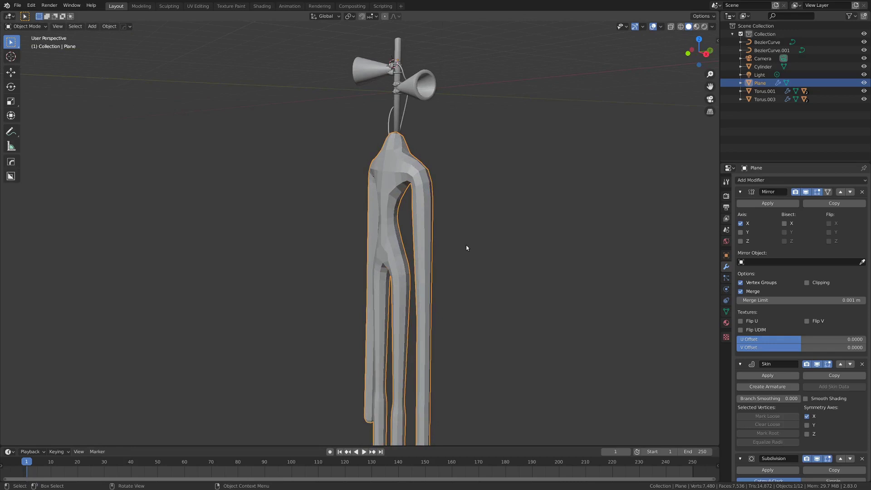
pyautogui.moveTo(466, 248); pyautogui.dragTo(529, 262, button='middle')
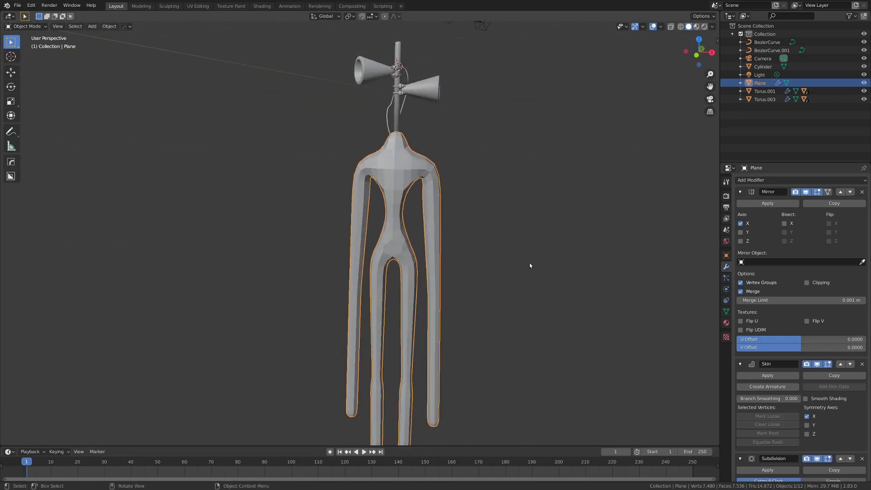